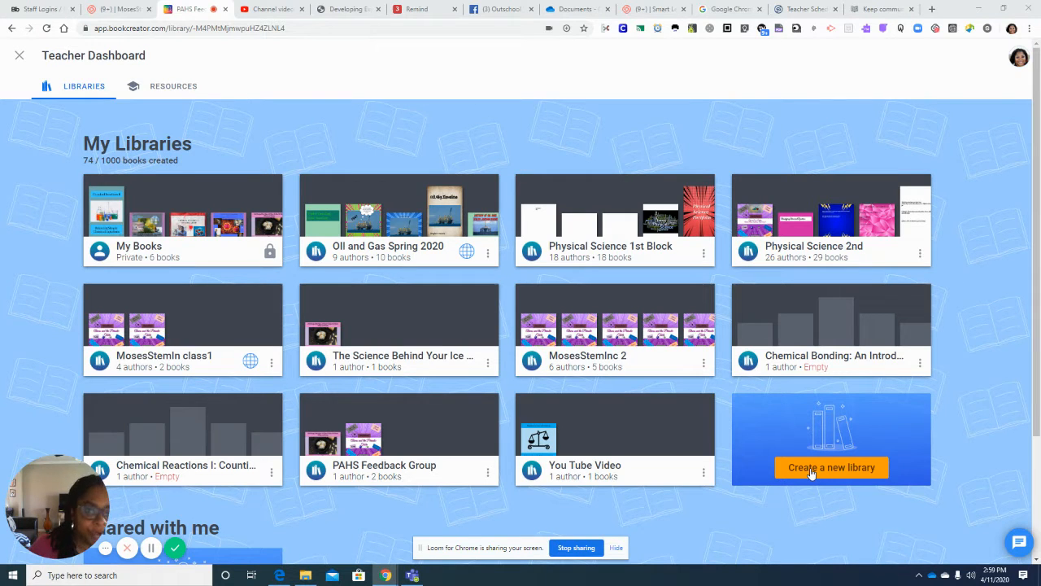
- Create a new library named "You Tube" with the default student permissions
{"action": "left_click", "coordinate": [811, 470]}
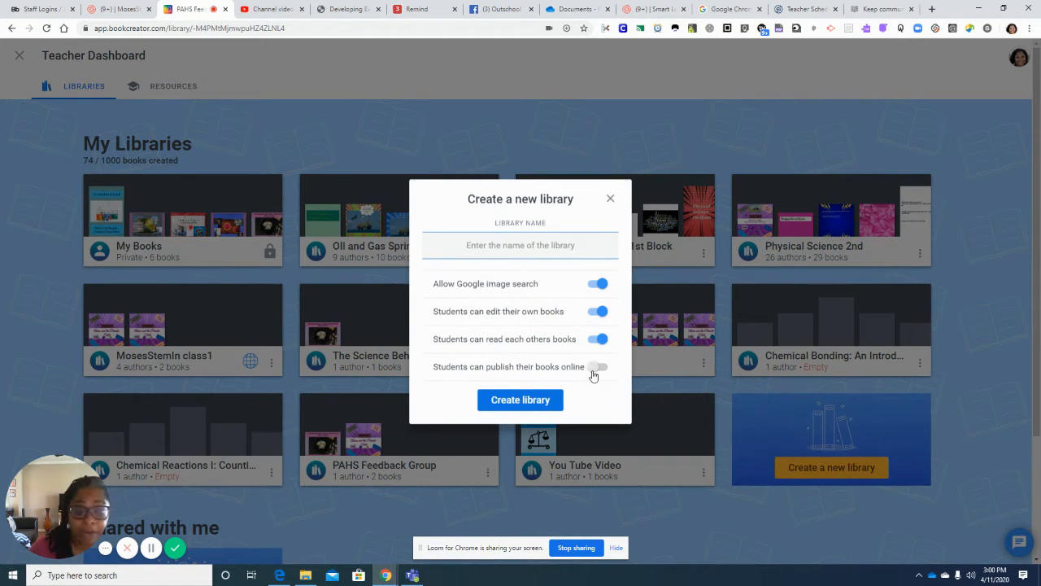
{"action": "left_click", "coordinate": [514, 245]}
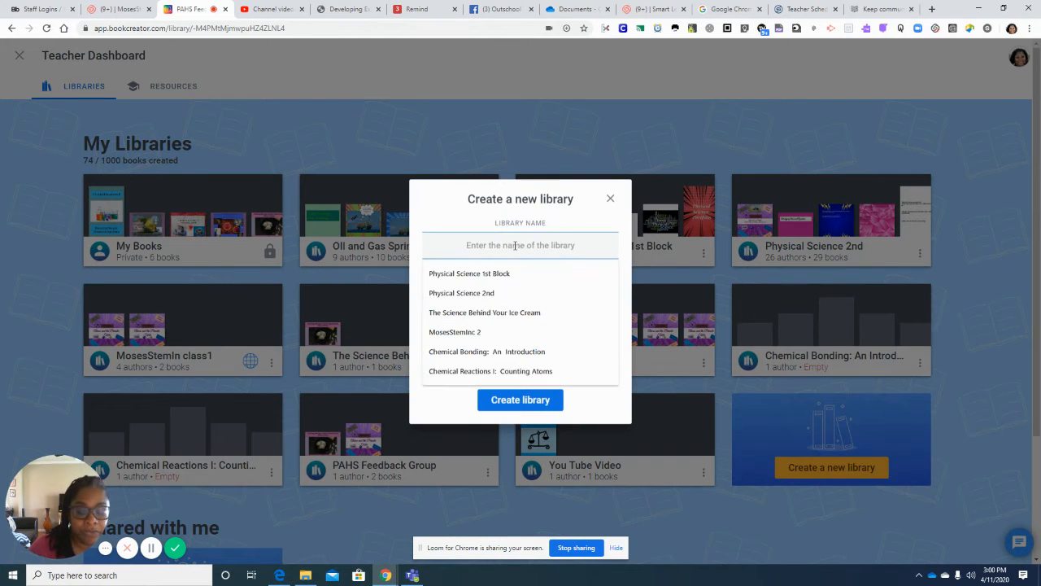
{"action": "type", "text": "You"}
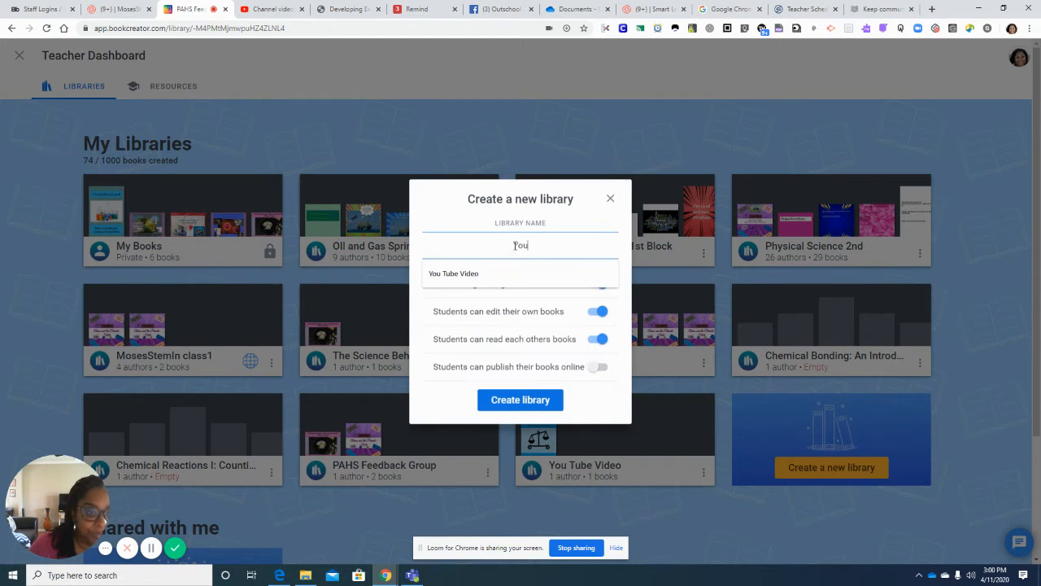
{"action": "type", "text": " Tube"}
{"action": "left_click", "coordinate": [521, 399]}
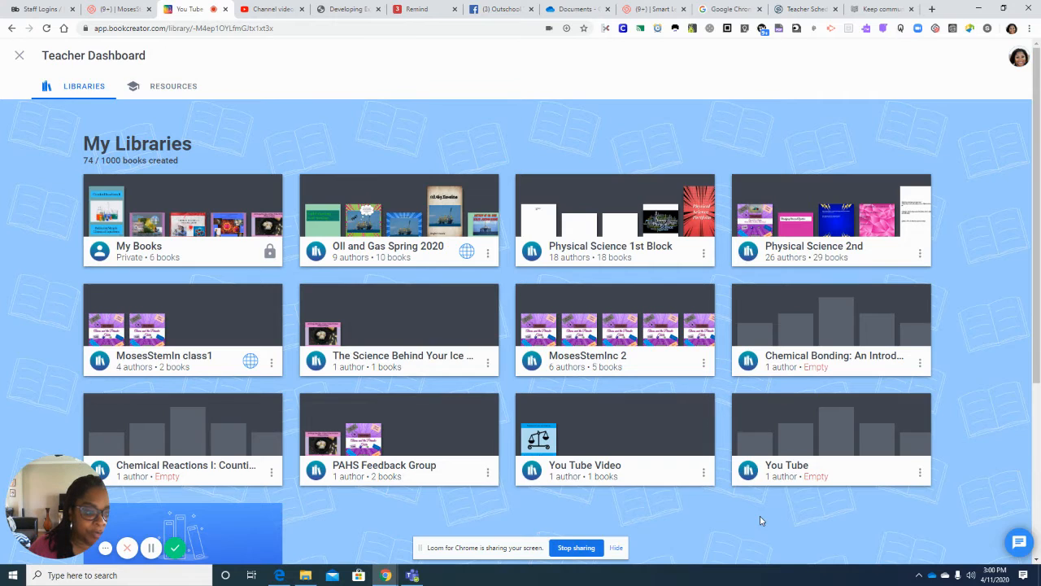
- Open the You Tube library and view its invite code for other students and teachers
{"action": "left_click", "coordinate": [806, 472]}
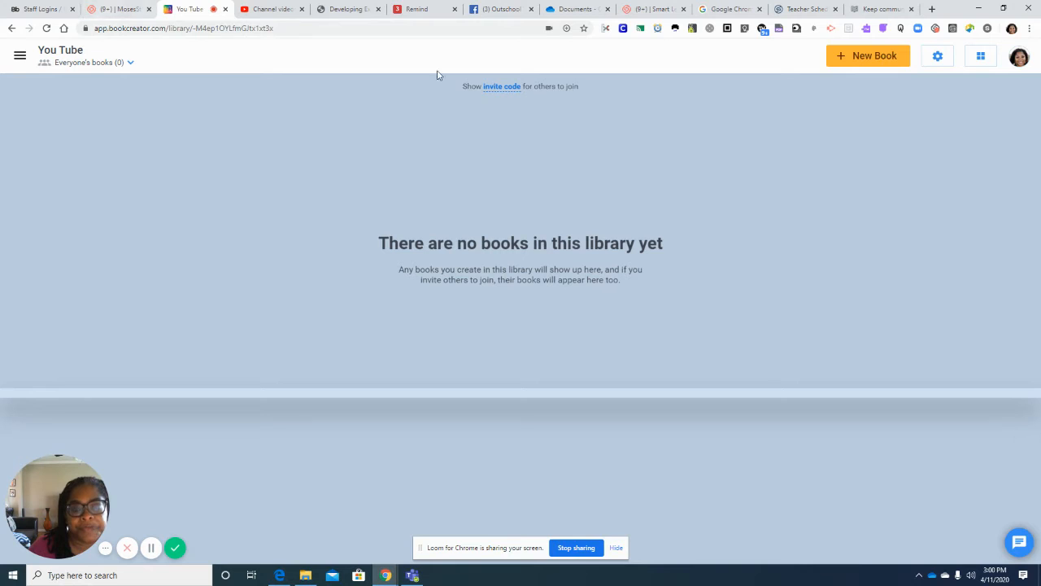
{"action": "left_click", "coordinate": [499, 87]}
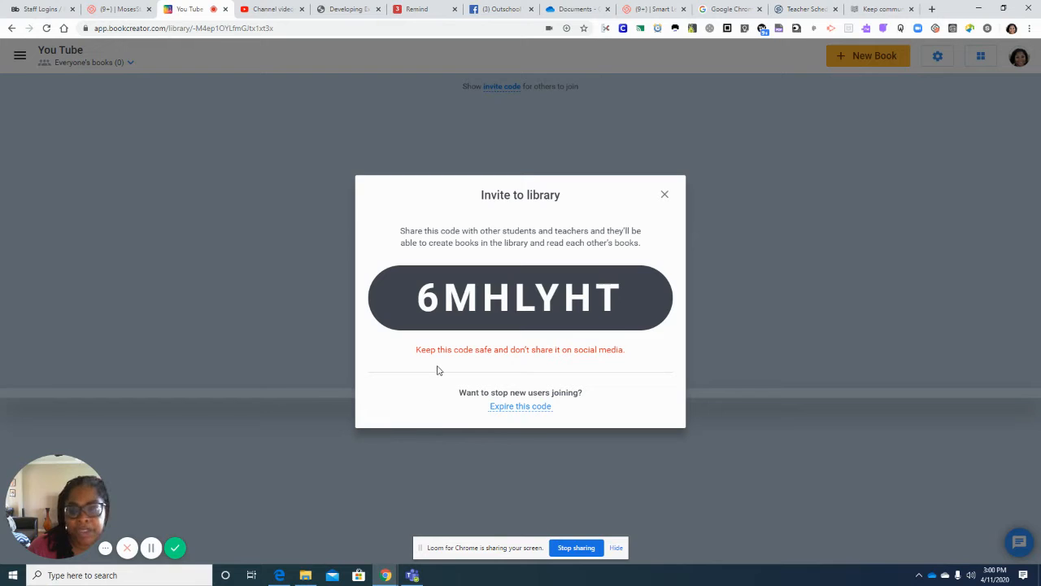
{"action": "left_click", "coordinate": [664, 194]}
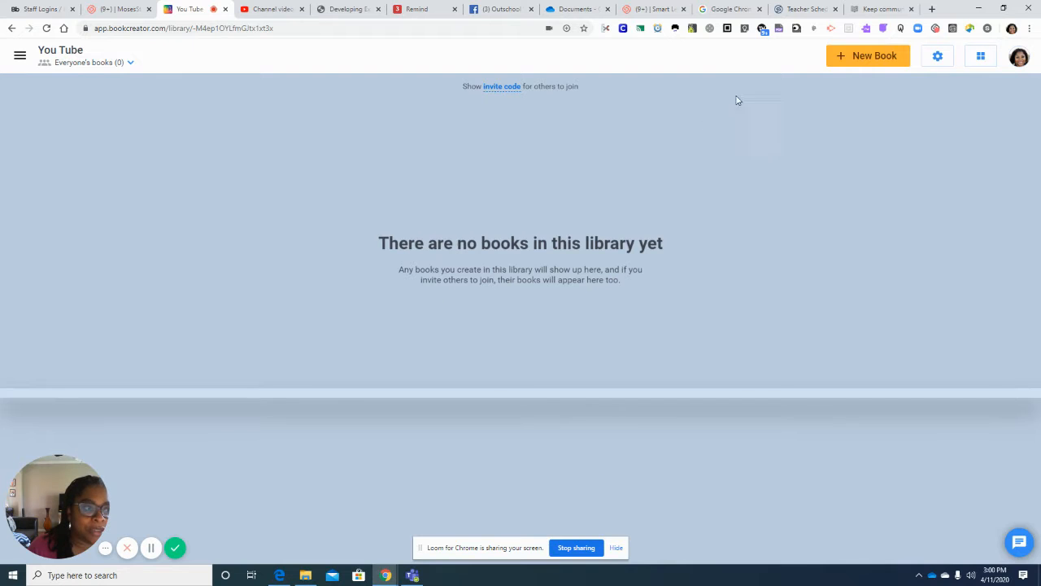
- Create a book in the square 1:1 comic shape and apply the tan parchment texture to its cover background
{"action": "left_click", "coordinate": [843, 63]}
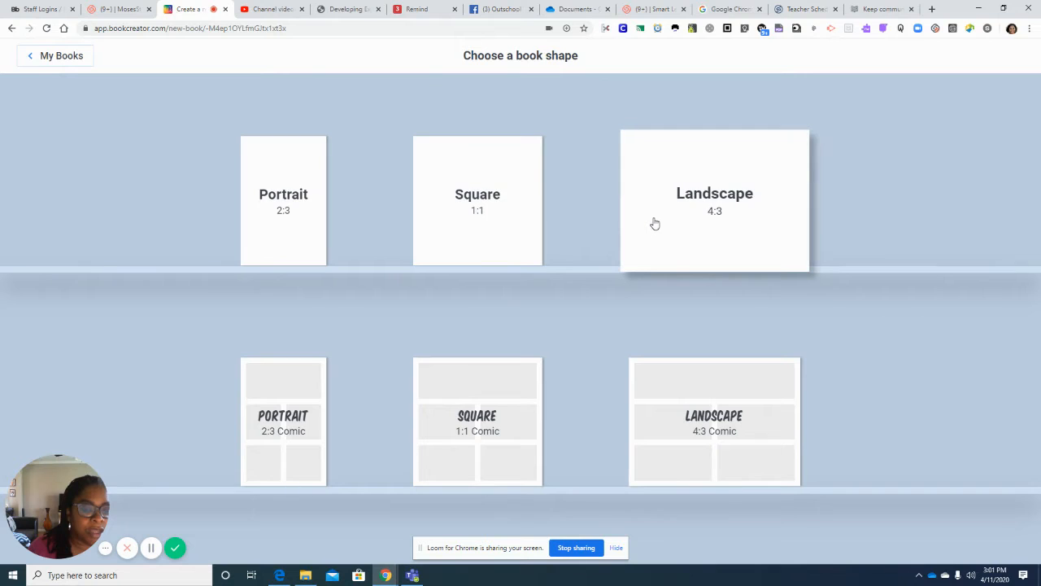
{"action": "left_click", "coordinate": [499, 390]}
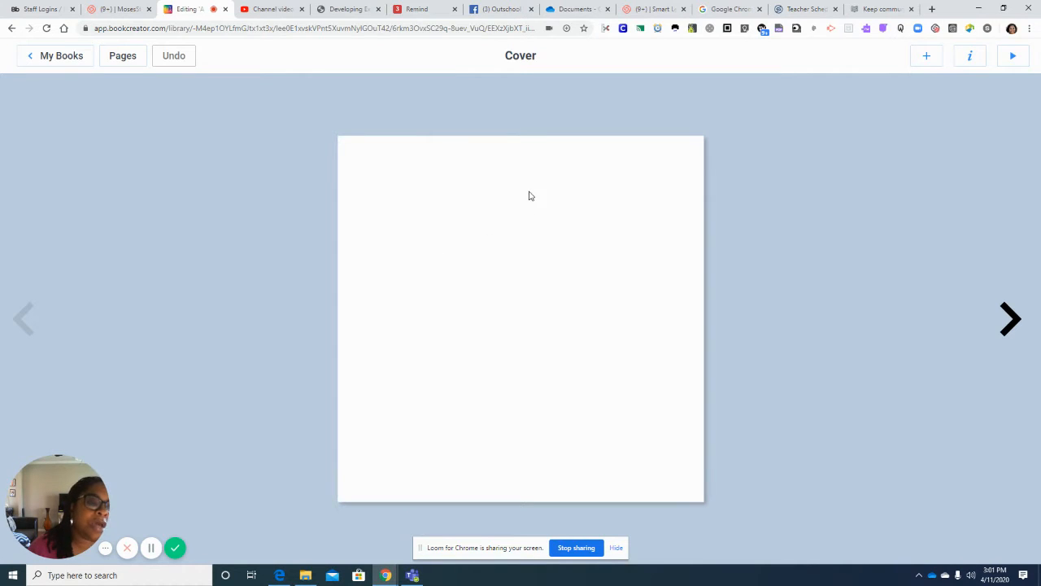
{"action": "left_click", "coordinate": [970, 59]}
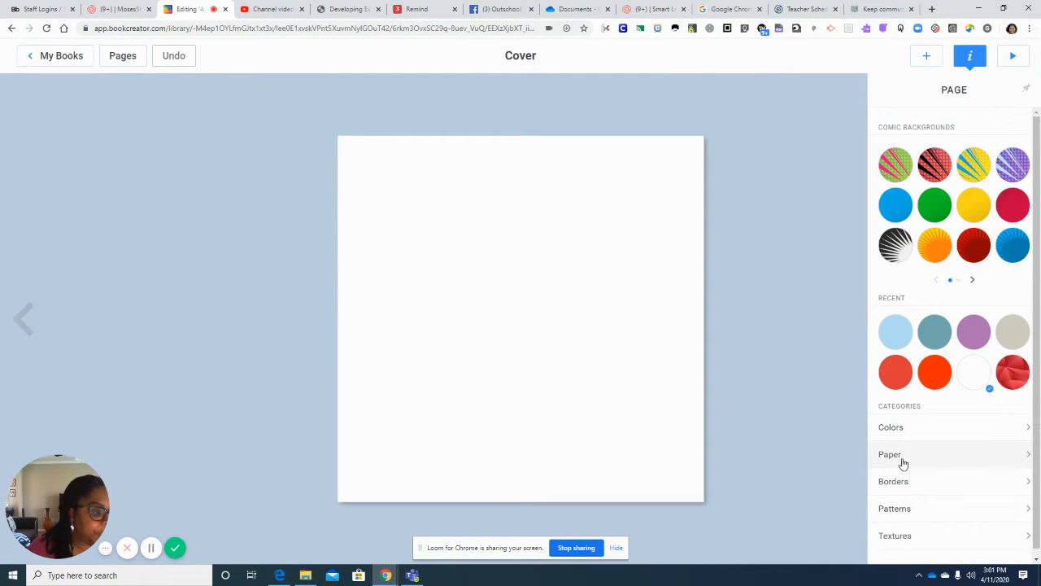
{"action": "left_click", "coordinate": [898, 543]}
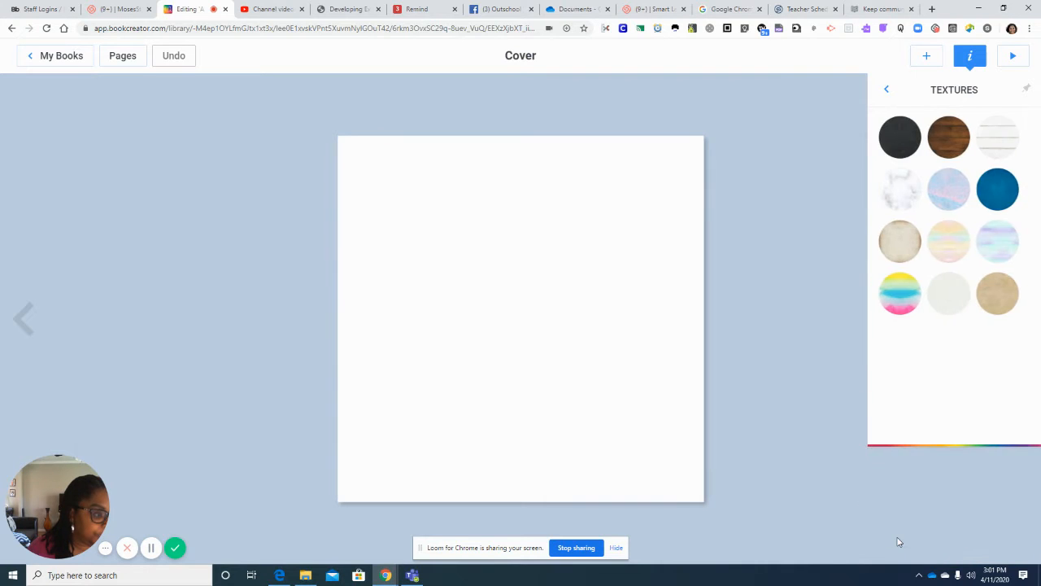
{"action": "left_click", "coordinate": [998, 291]}
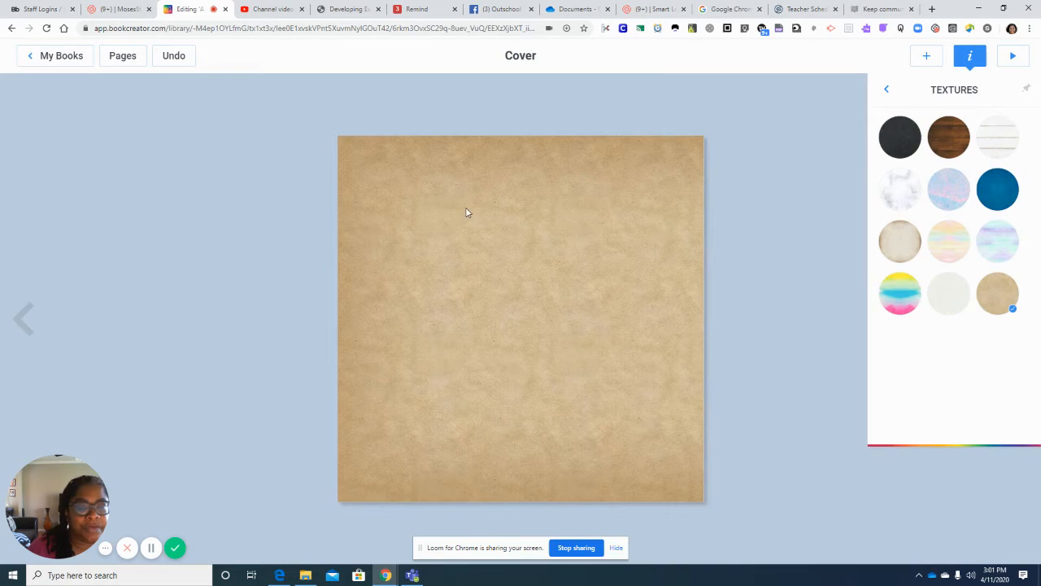
{"action": "left_click", "coordinate": [795, 263]}
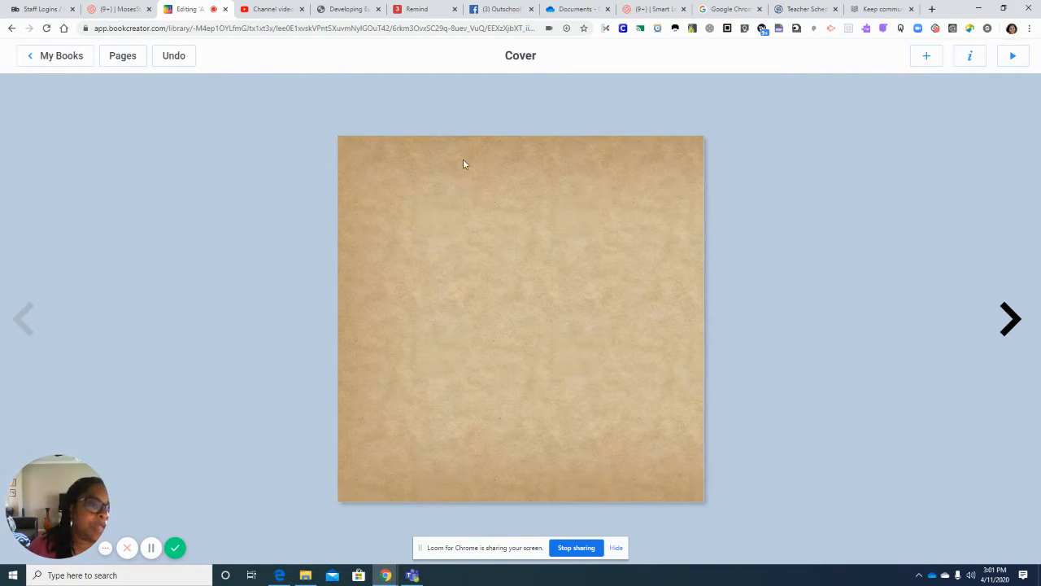
- Add a comic text box in the plain Text style reading "Middle School Physical Science" to the cover
{"action": "left_click", "coordinate": [926, 55]}
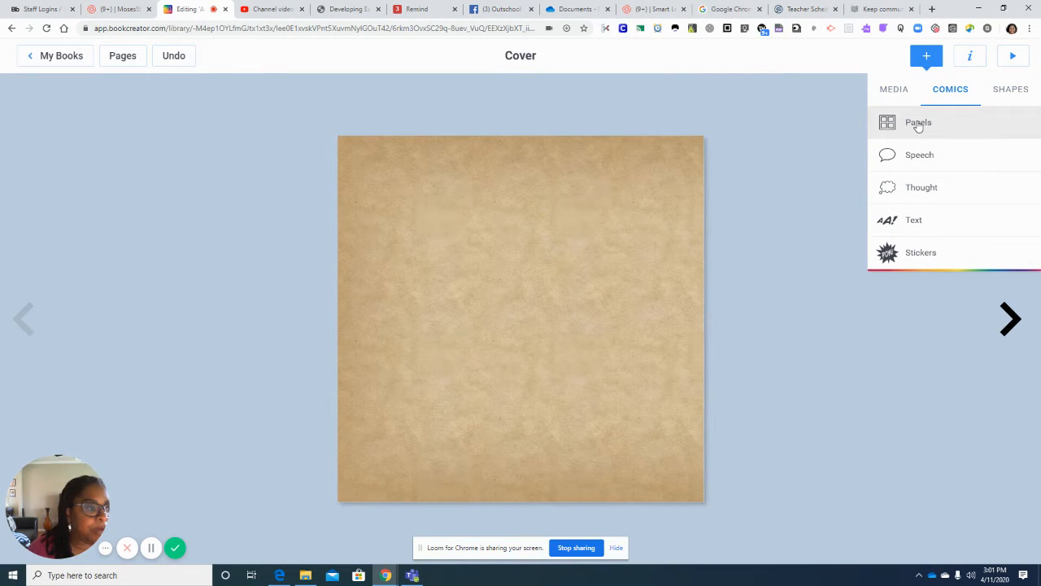
{"action": "left_click", "coordinate": [914, 227]}
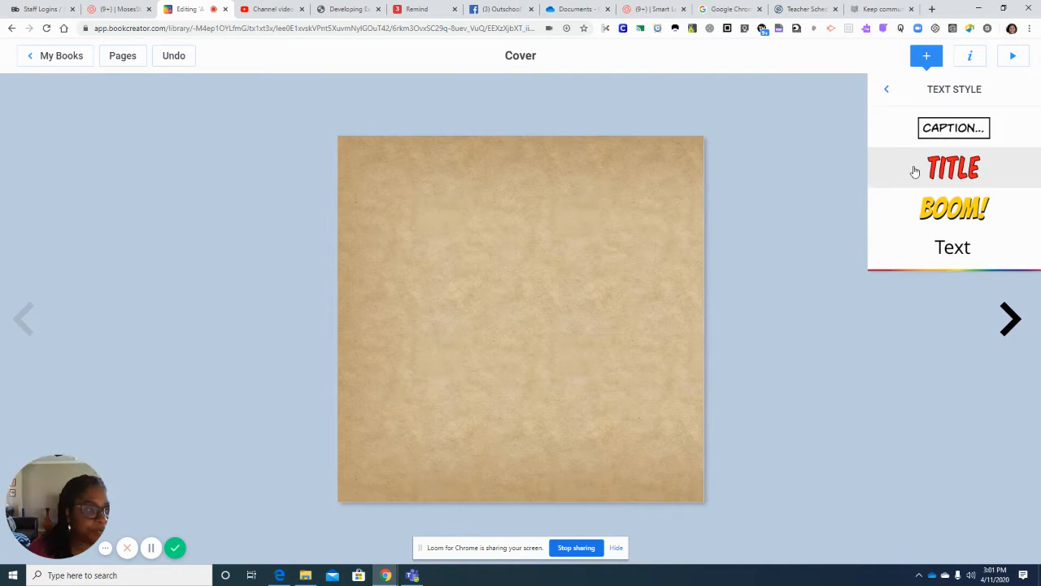
{"action": "left_click", "coordinate": [944, 256]}
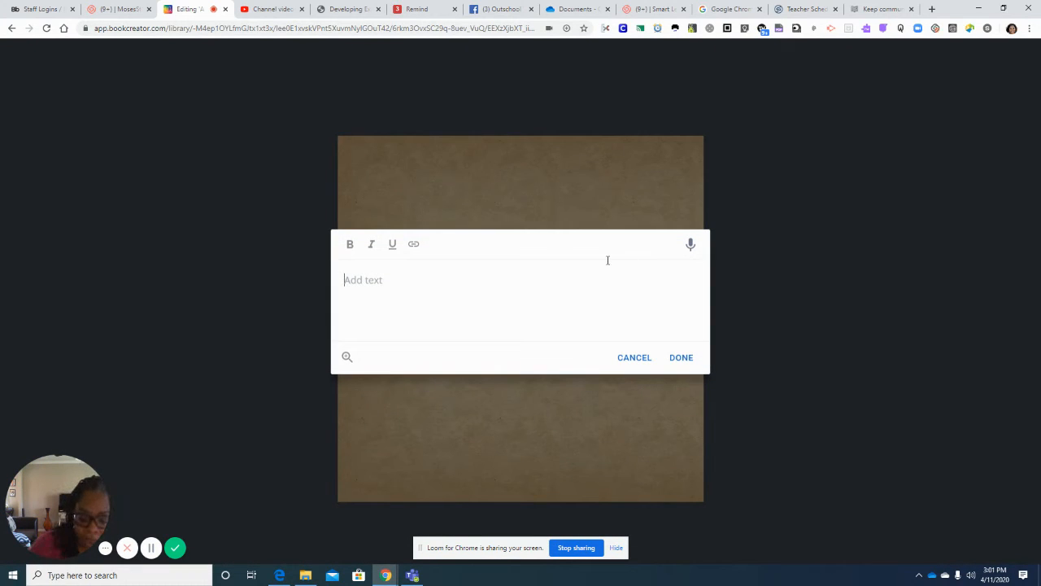
{"action": "type", "text": "Mid"}
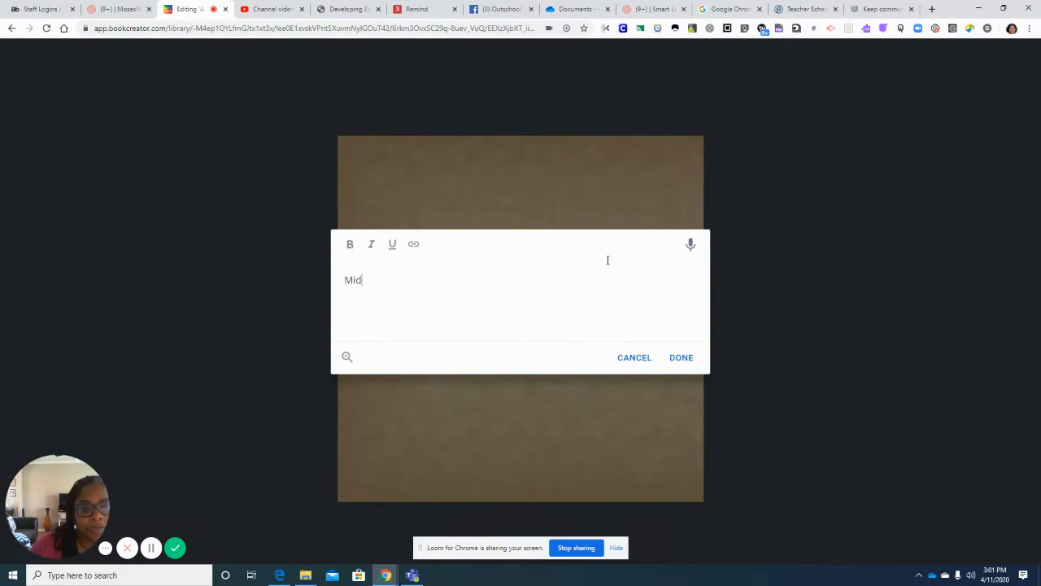
{"action": "type", "text": "dle Scho"}
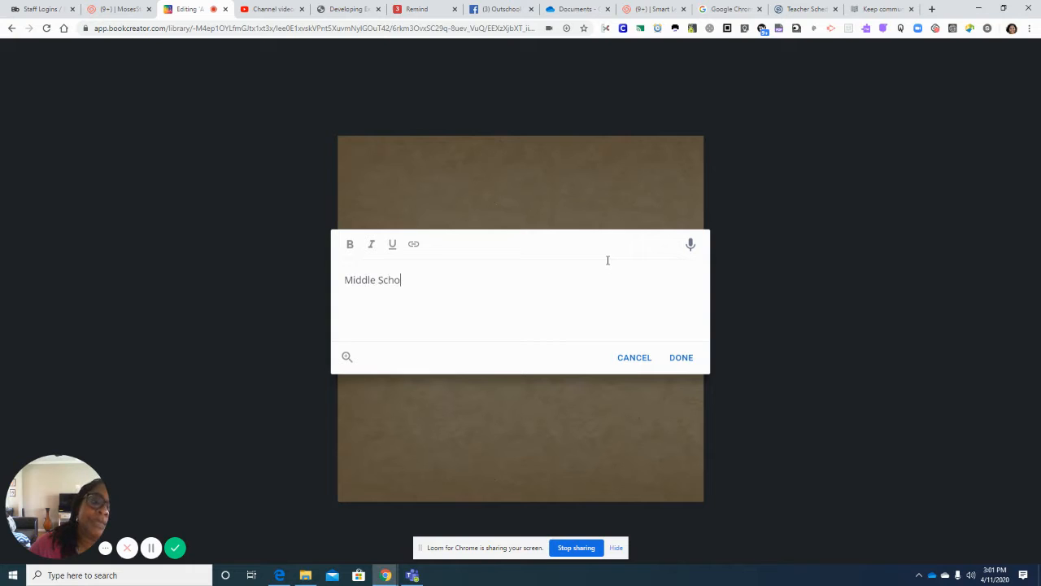
{"action": "type", "text": "ol Physical Science"}
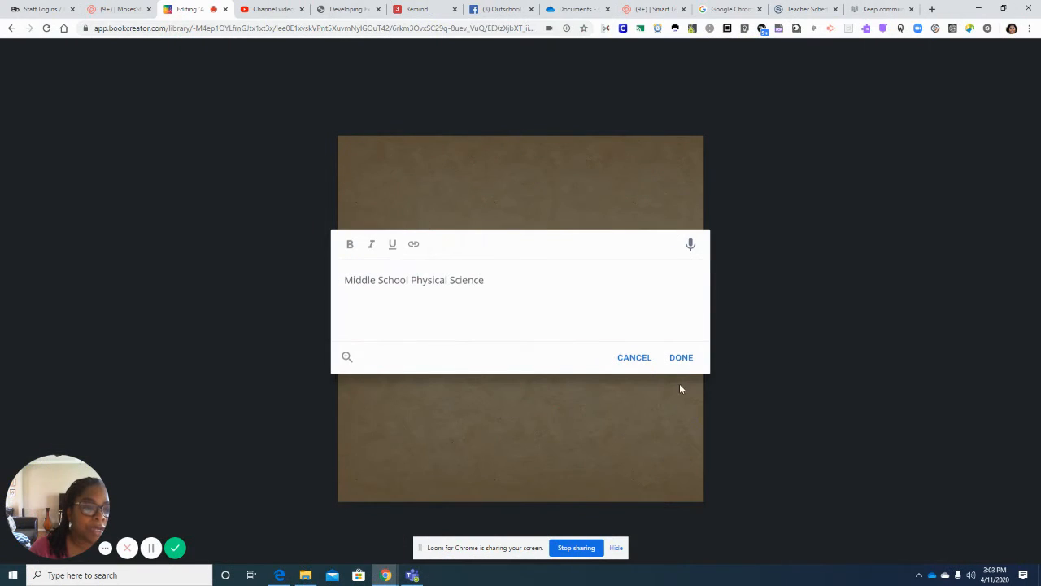
{"action": "left_click", "coordinate": [686, 364]}
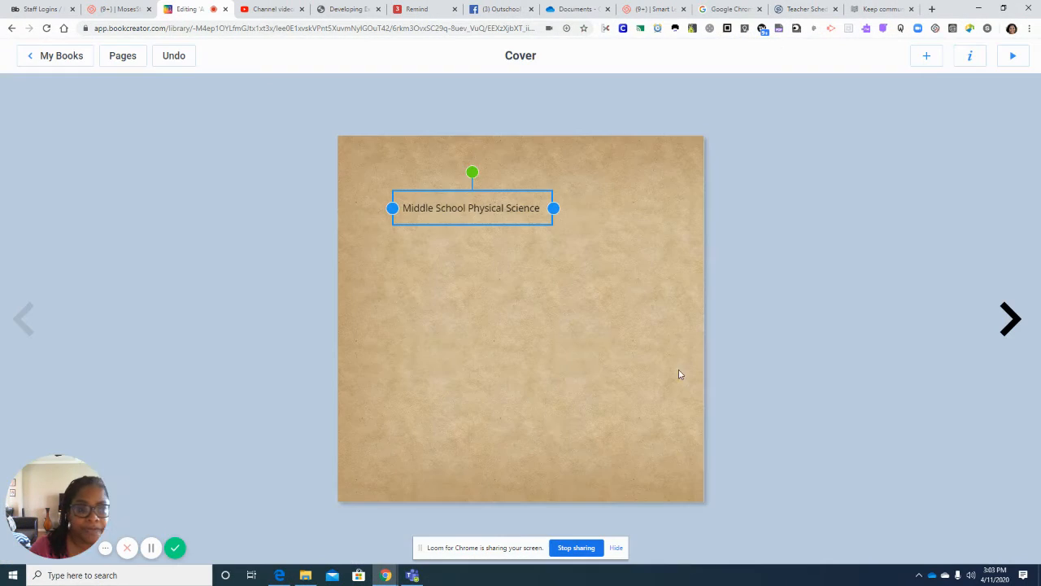
- Stretch the title text box across the full width of the cover's upper edge and center-align its text
{"action": "left_click_drag", "start_coordinate": [533, 199], "coordinate": [704, 154]}
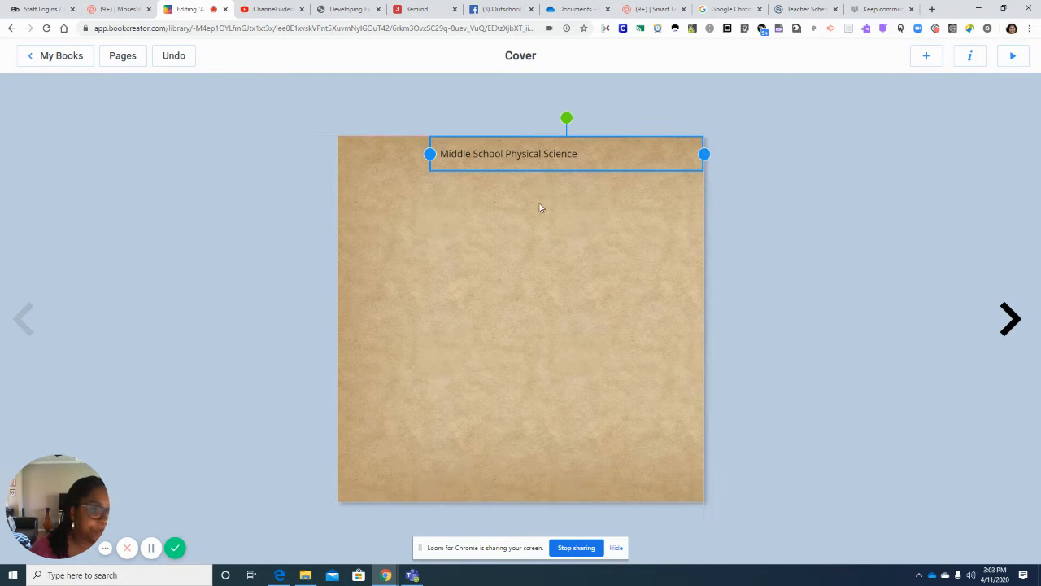
{"action": "left_click_drag", "start_coordinate": [430, 154], "coordinate": [338, 154]}
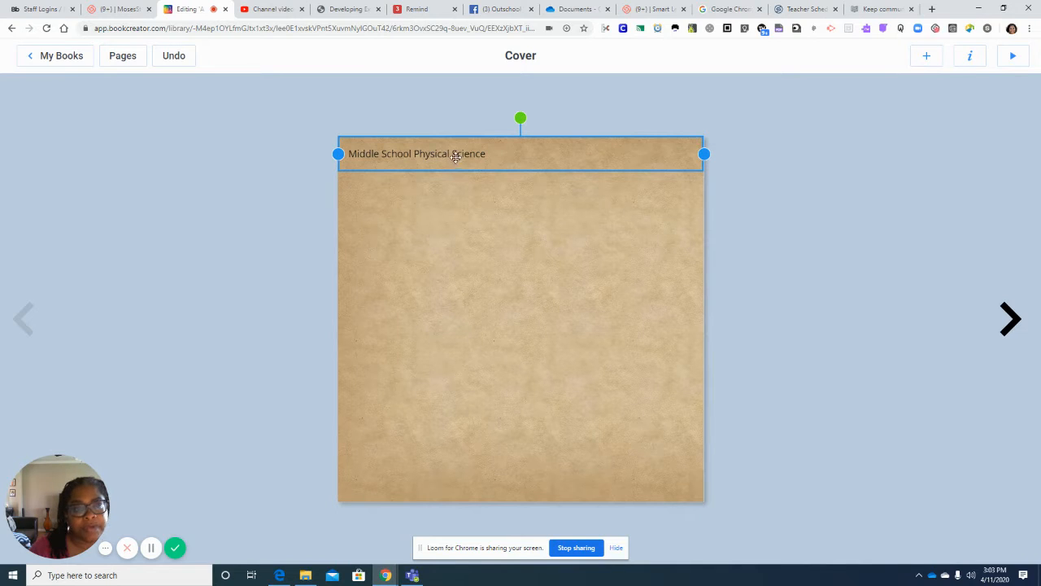
{"action": "left_click", "coordinate": [969, 57]}
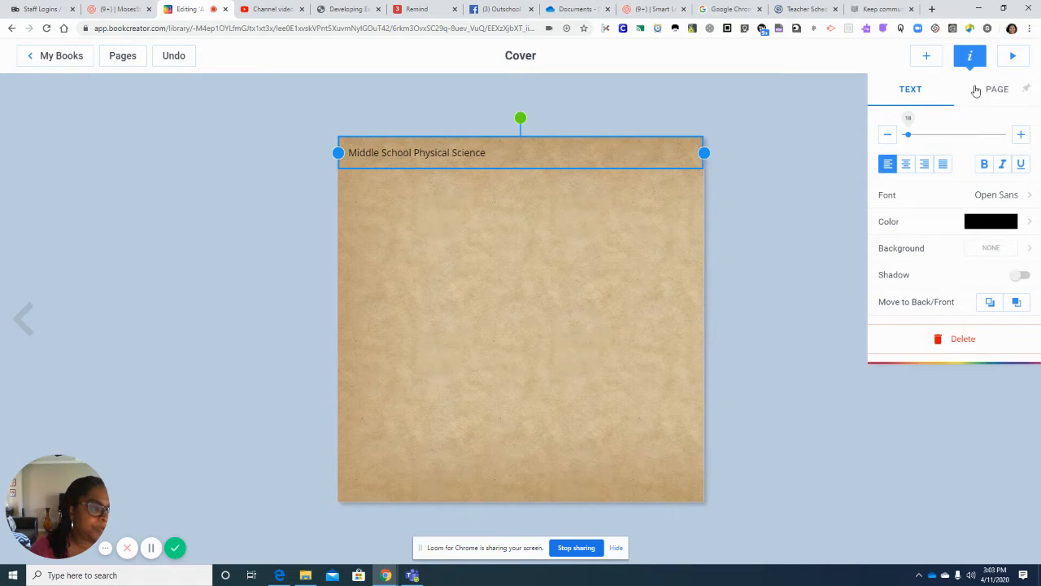
{"action": "left_click", "coordinate": [905, 163]}
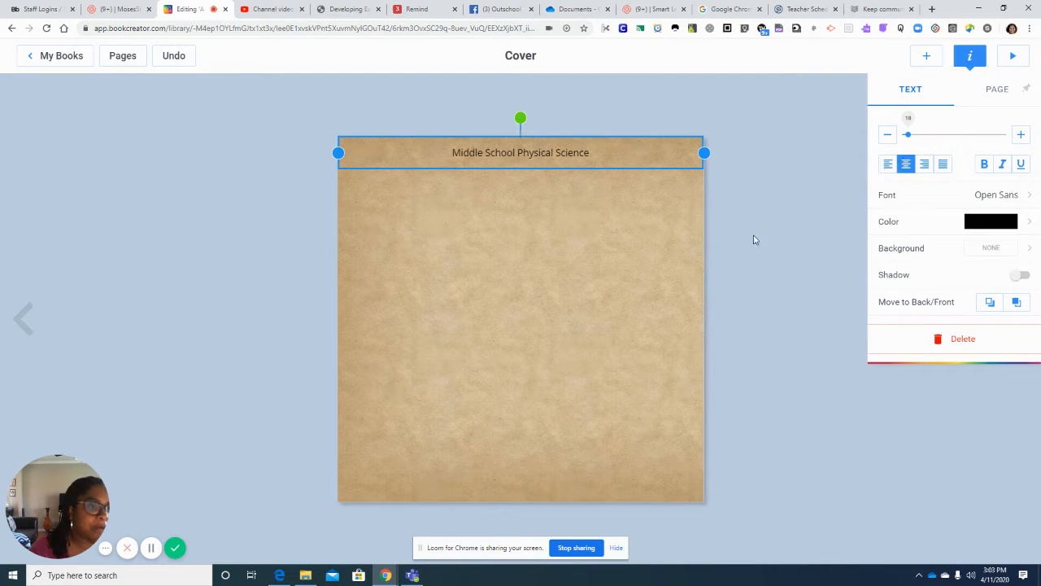
- Set the title text's font to Playfair Display and its size to 45
{"action": "left_click", "coordinate": [990, 196]}
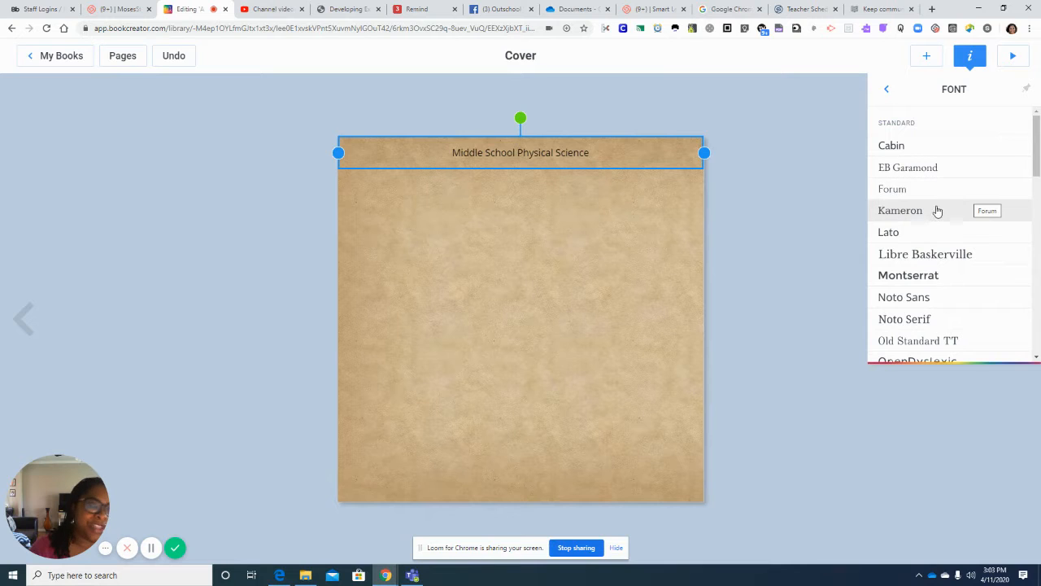
{"action": "scroll", "coordinate": [944, 240], "scroll_direction": "down", "scroll_amount": 1}
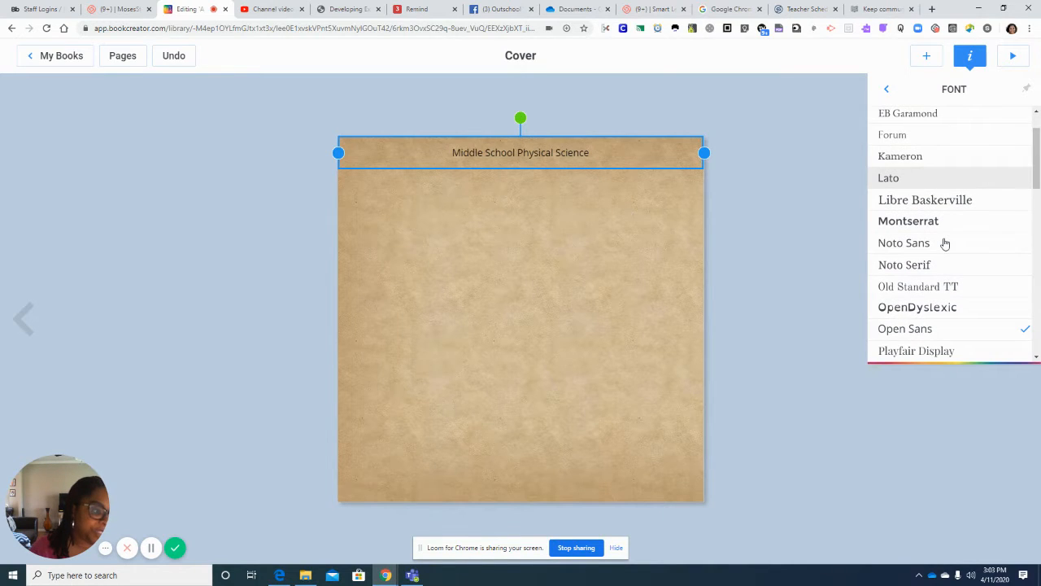
{"action": "scroll", "coordinate": [944, 244], "scroll_direction": "down", "scroll_amount": 2}
{"action": "left_click", "coordinate": [940, 243]}
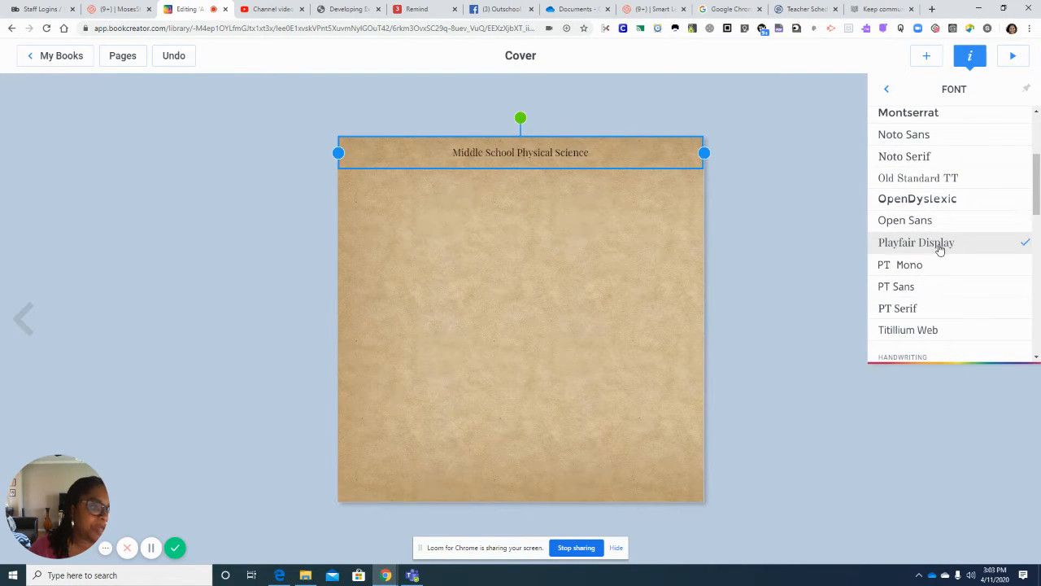
{"action": "left_click", "coordinate": [886, 89]}
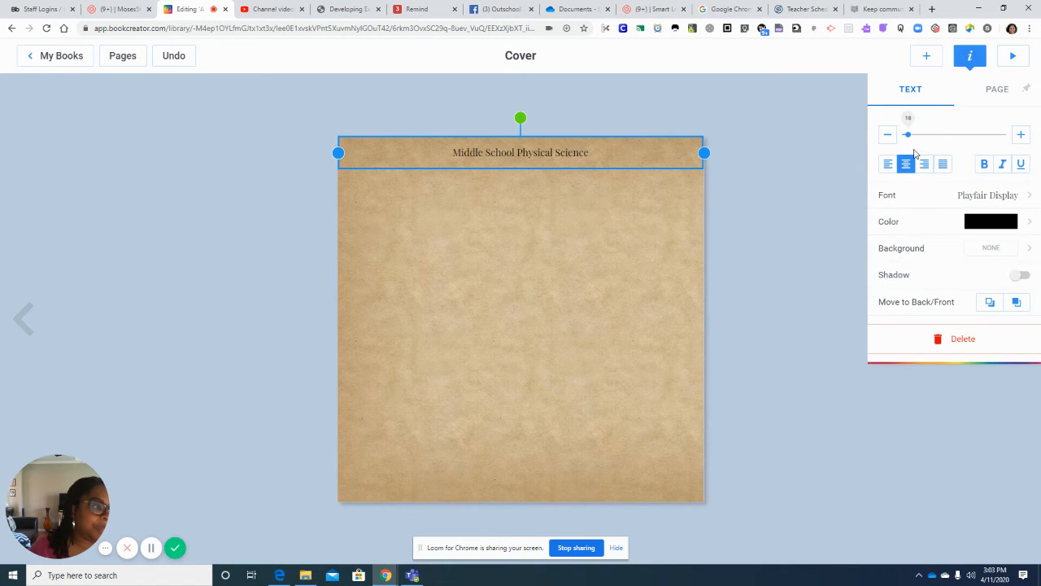
{"action": "left_click_drag", "start_coordinate": [909, 135], "coordinate": [918, 135]}
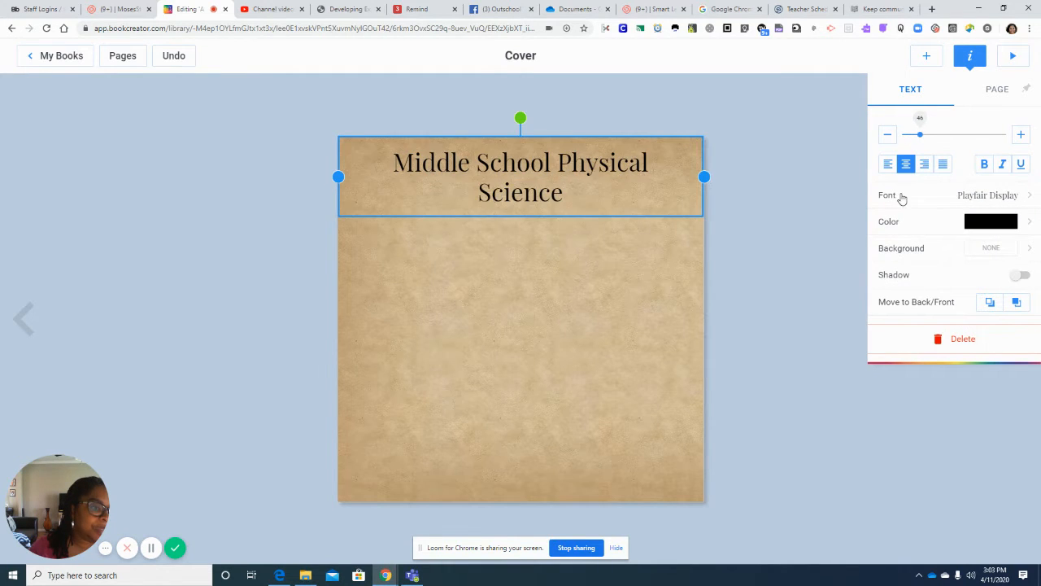
{"action": "left_click", "coordinate": [888, 137]}
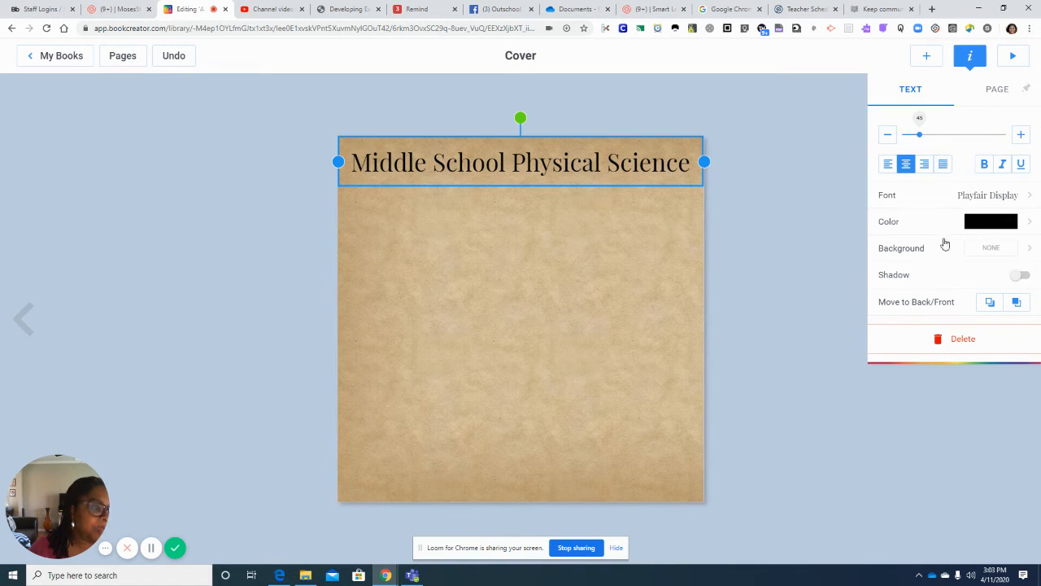
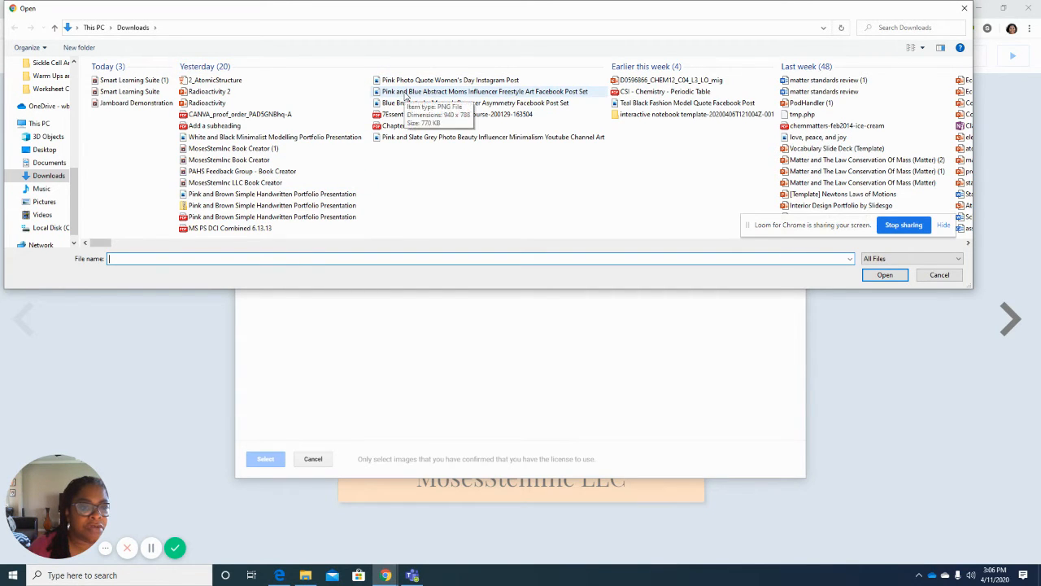
- Add the image "Pink and Blue Abstract Moms Influencer Freestyle Art Facebook Post Set" to the cover, shrunk and centered between the two orange text bands
{"action": "left_click", "coordinate": [406, 96]}
{"action": "left_click", "coordinate": [884, 275]}
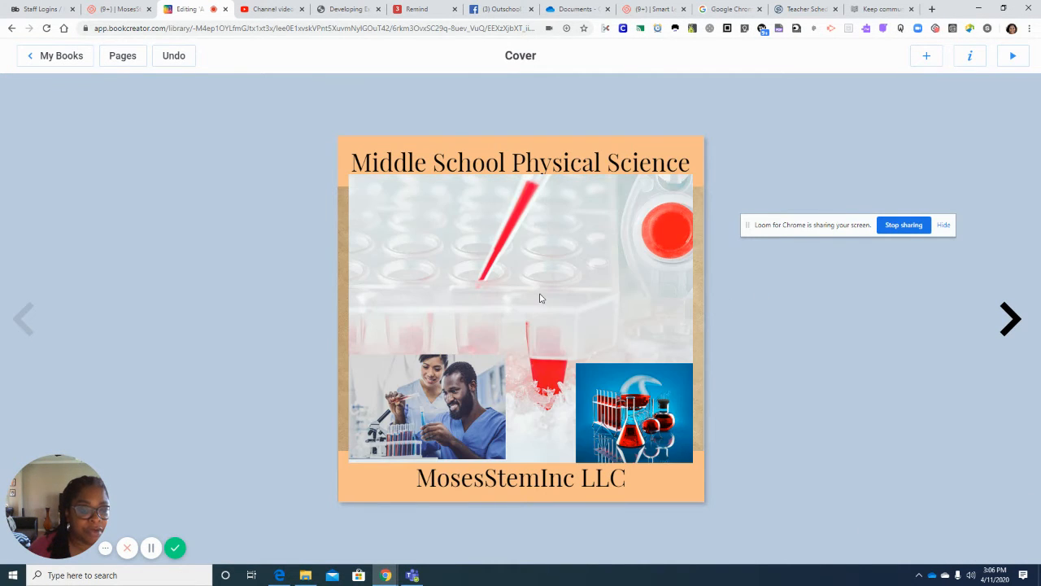
{"action": "left_click", "coordinate": [537, 268]}
{"action": "left_click_drag", "start_coordinate": [694, 176], "coordinate": [581, 273]}
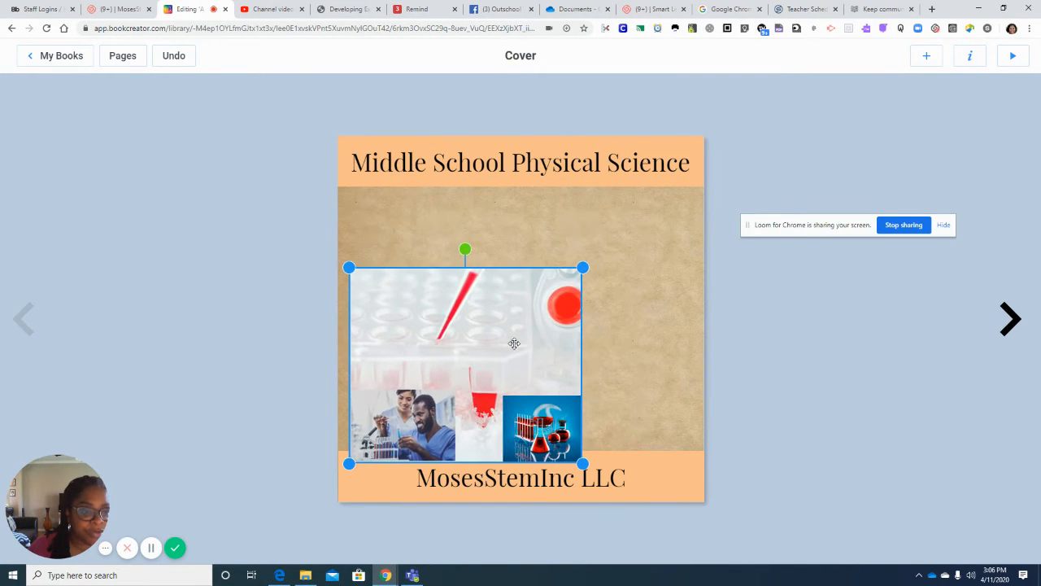
{"action": "left_click_drag", "start_coordinate": [515, 337], "coordinate": [570, 272]}
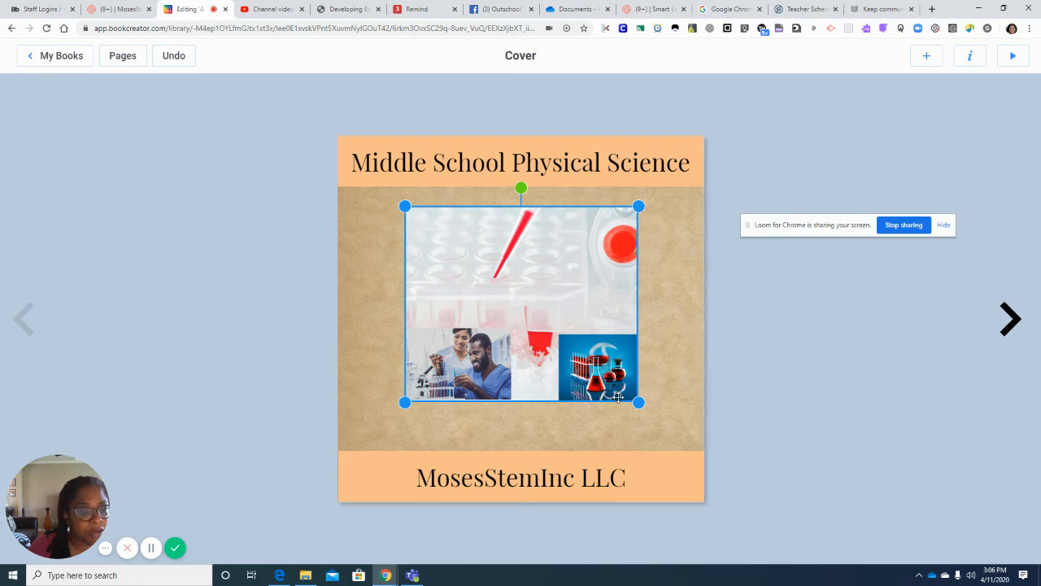
{"action": "left_click_drag", "start_coordinate": [631, 403], "coordinate": [631, 402]}
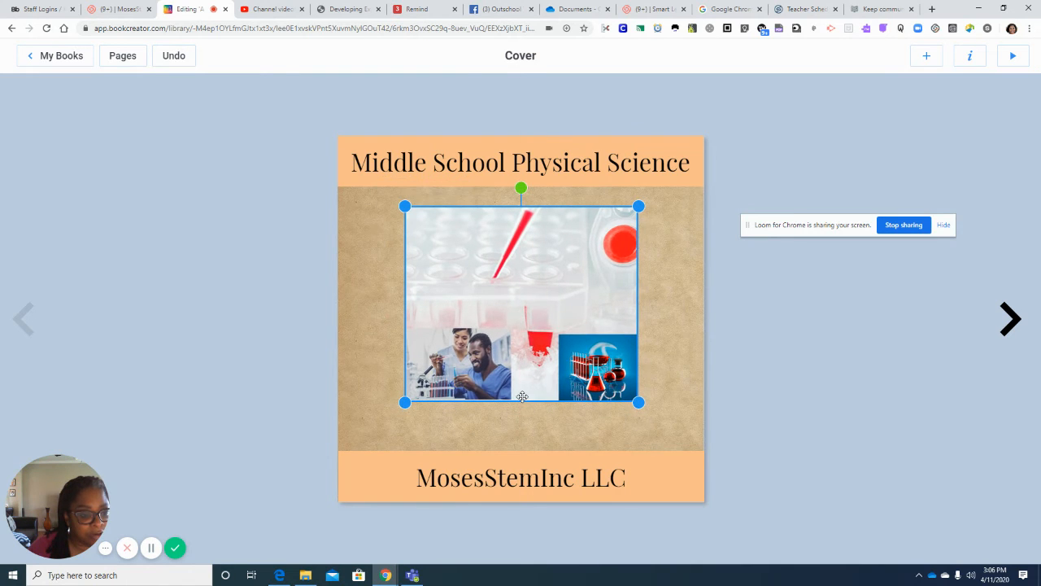
- Enlarge the science collage image on the cover and center it between the two orange text bands
{"action": "left_click_drag", "start_coordinate": [521, 398], "coordinate": [521, 414]}
{"action": "left_click", "coordinate": [688, 329]}
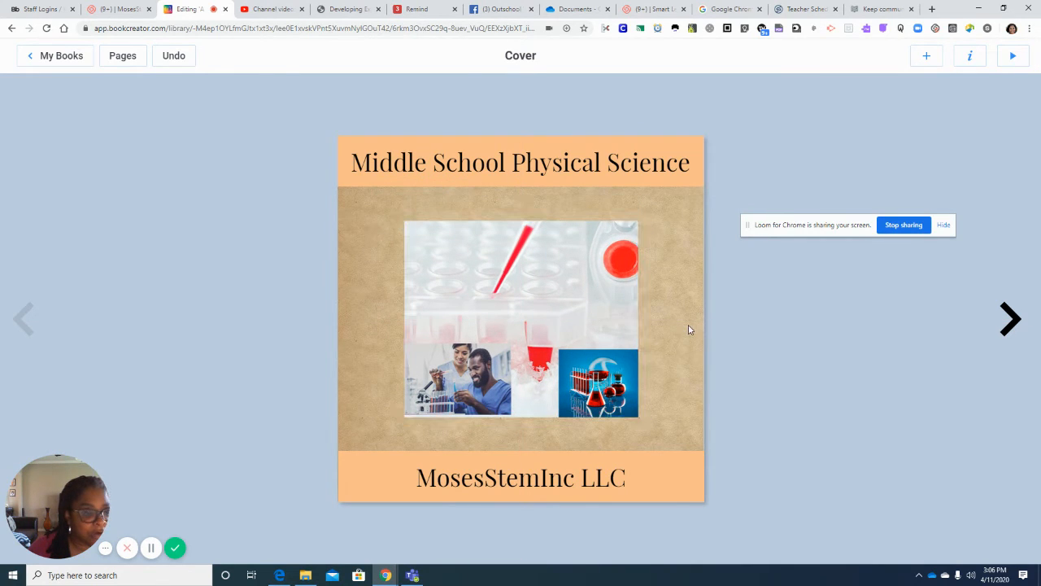
{"action": "left_click", "coordinate": [406, 324]}
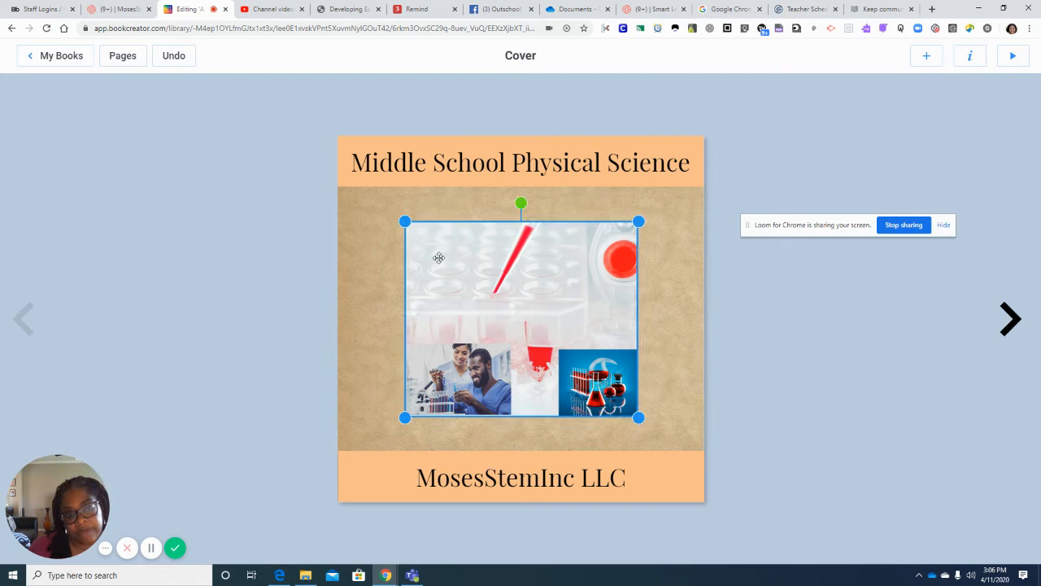
{"action": "left_click_drag", "start_coordinate": [406, 222], "coordinate": [361, 186]}
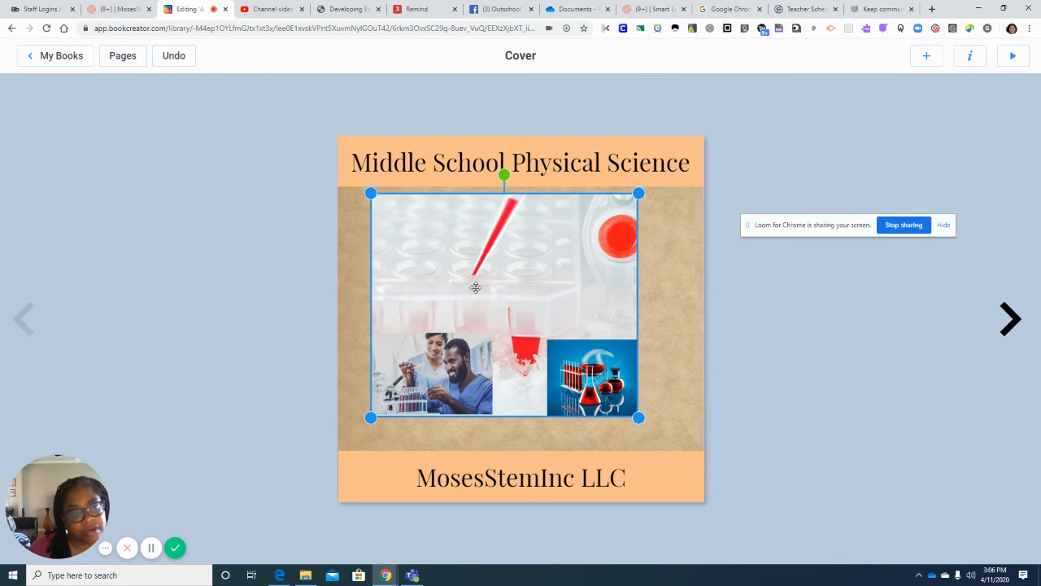
{"action": "left_click_drag", "start_coordinate": [475, 284], "coordinate": [486, 300]}
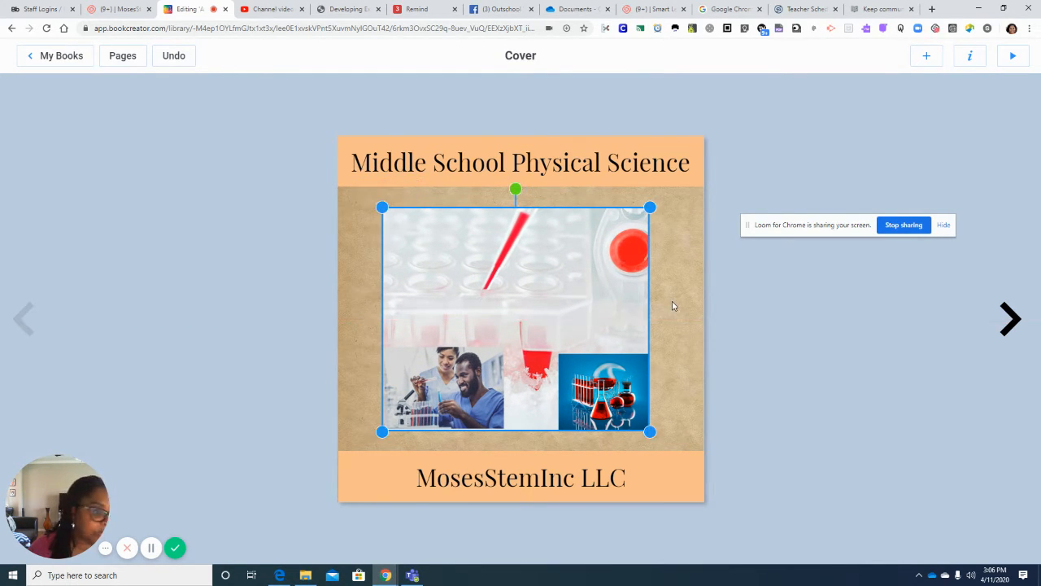
{"action": "left_click", "coordinate": [627, 442]}
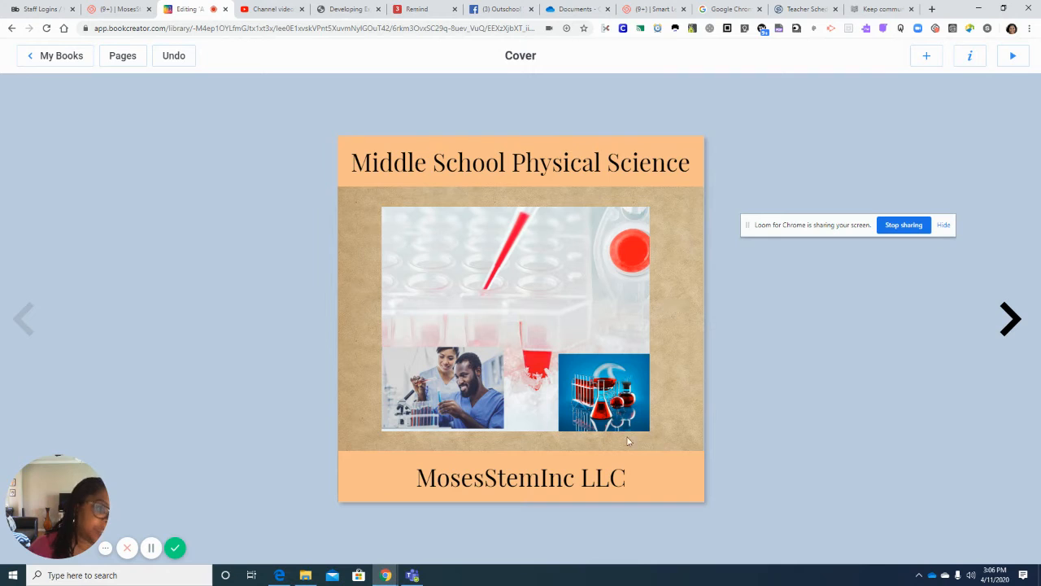
- Lock the collage image in place on the cover
{"action": "right_click", "coordinate": [534, 311]}
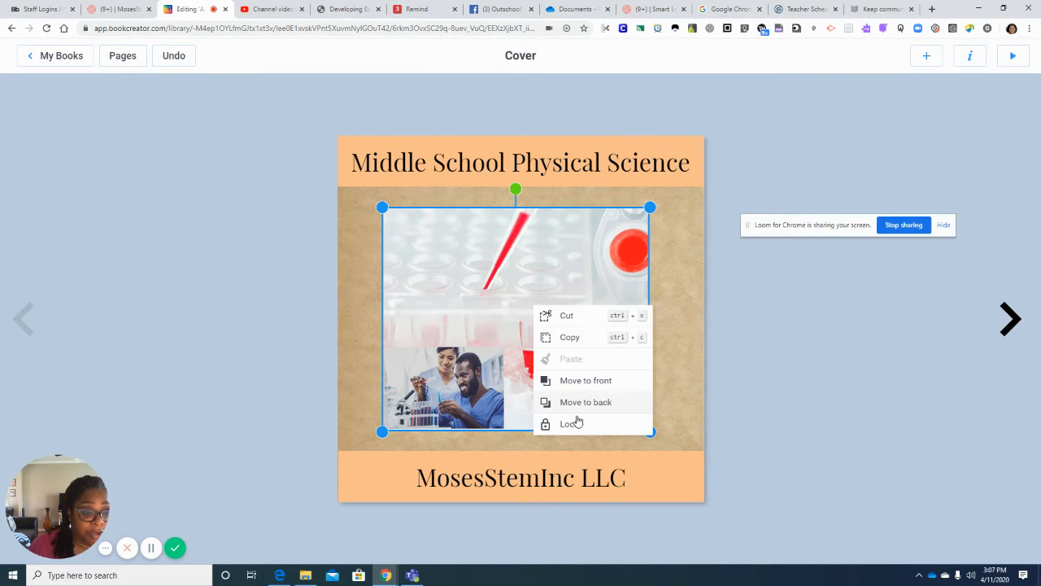
{"action": "left_click", "coordinate": [571, 423]}
{"action": "left_click", "coordinate": [361, 407]}
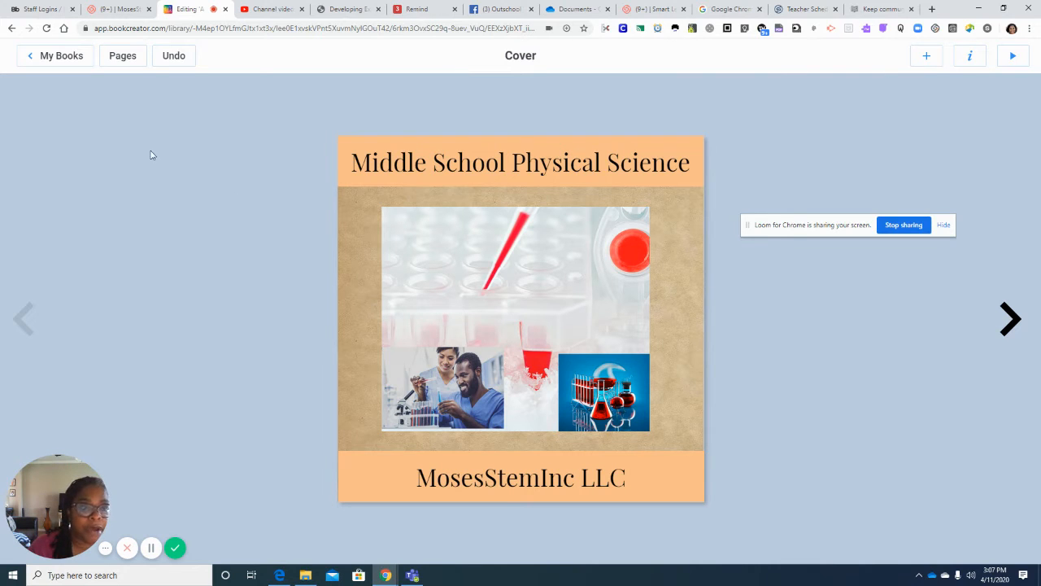
- Make four copies of the cover page in the book's page overview
{"action": "left_click", "coordinate": [120, 58]}
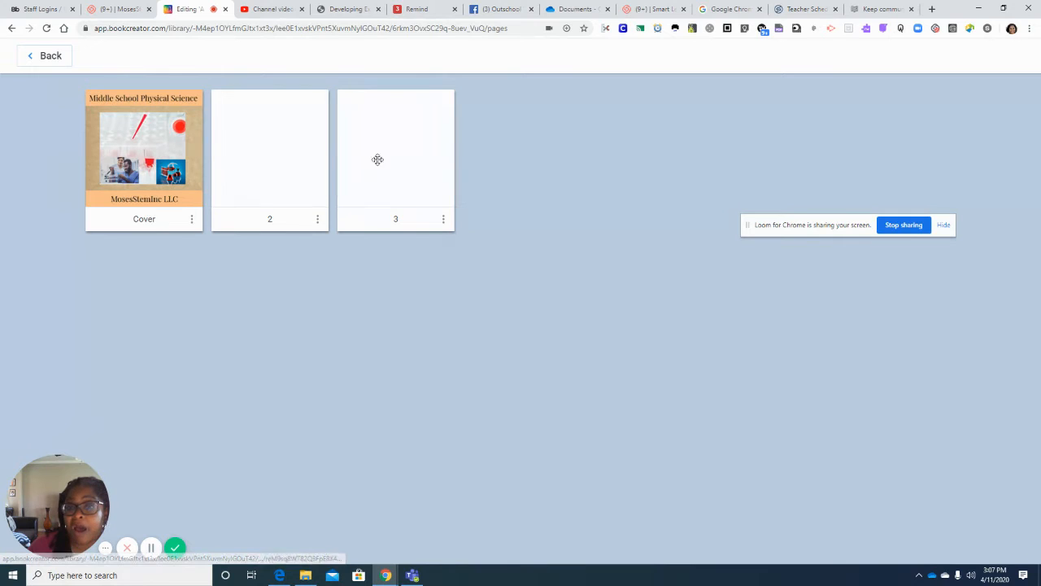
{"action": "left_click", "coordinate": [192, 218]}
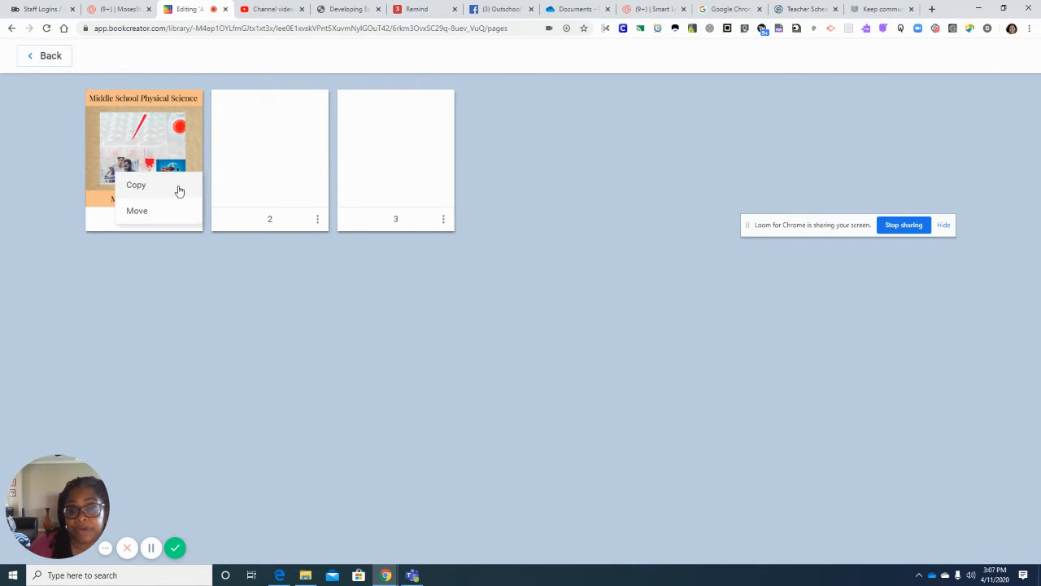
{"action": "left_click", "coordinate": [179, 187]}
{"action": "left_click", "coordinate": [192, 220]}
{"action": "left_click", "coordinate": [188, 192]}
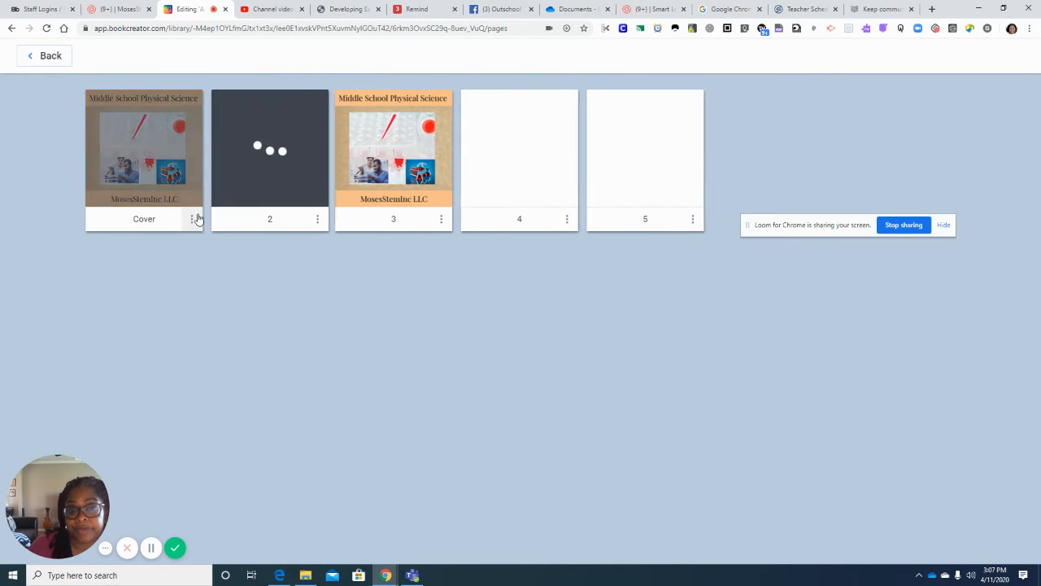
{"action": "left_click", "coordinate": [191, 221]}
{"action": "left_click", "coordinate": [175, 189]}
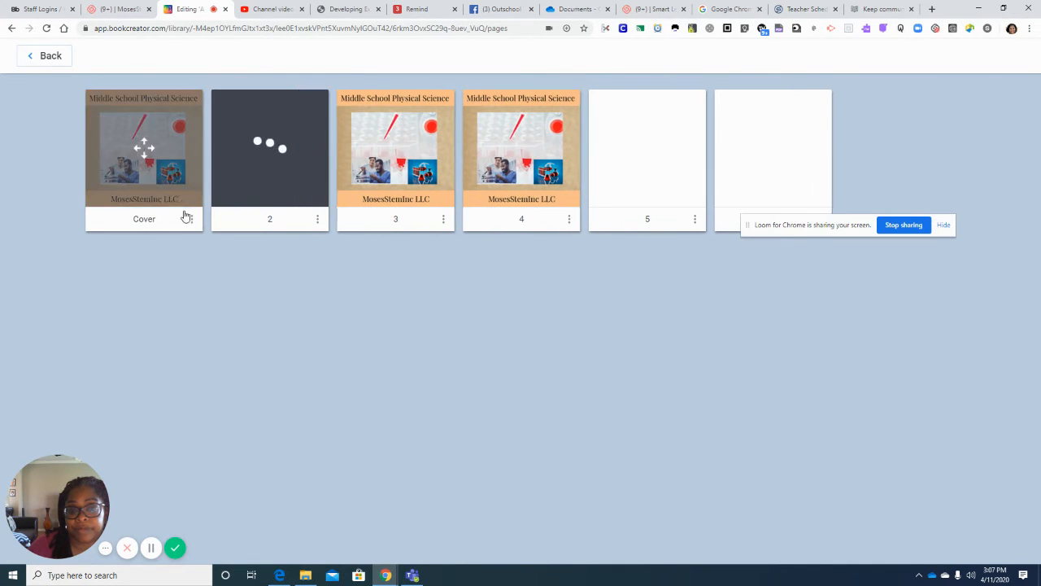
{"action": "left_click", "coordinate": [192, 220]}
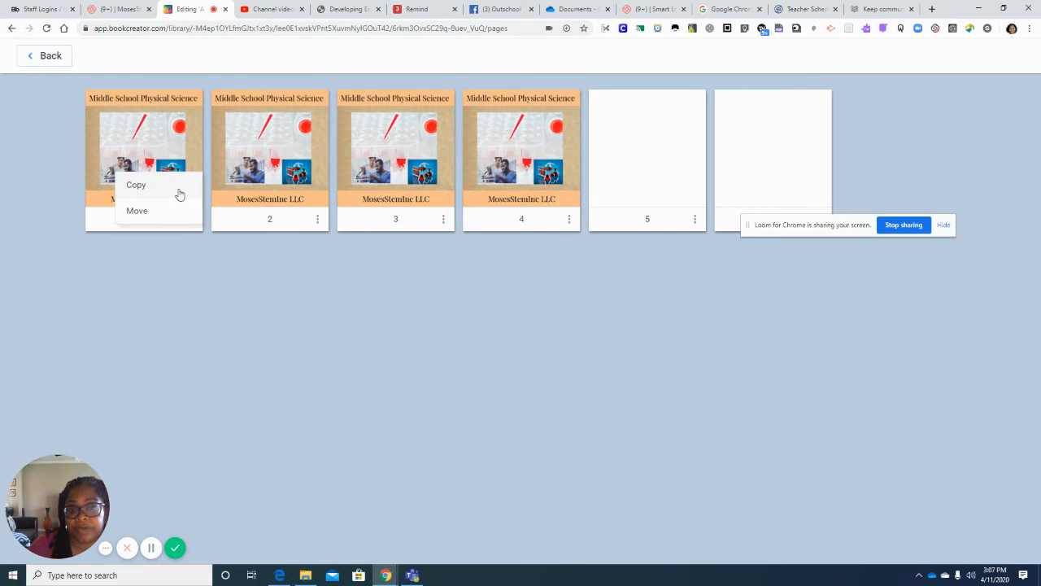
{"action": "left_click", "coordinate": [179, 192]}
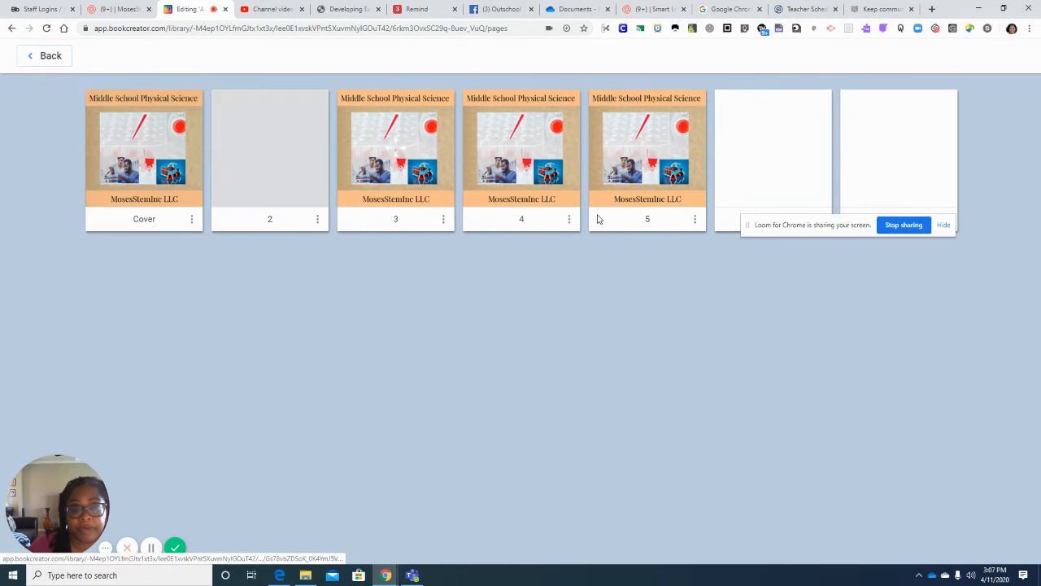
- Replace the title text on page 2 with "Table of Contents"
{"action": "left_click", "coordinate": [270, 147]}
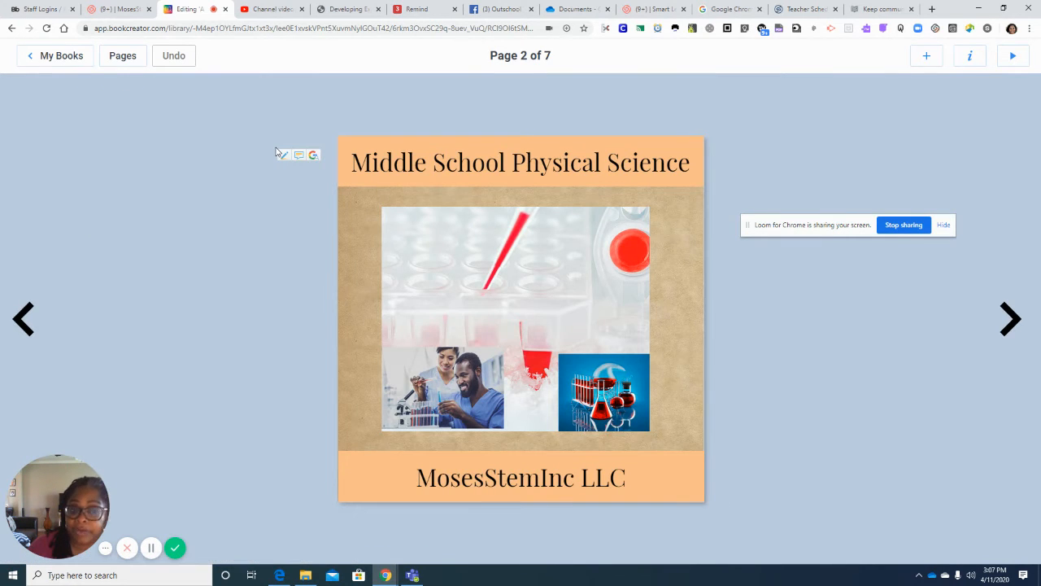
{"action": "left_click", "coordinate": [663, 177]}
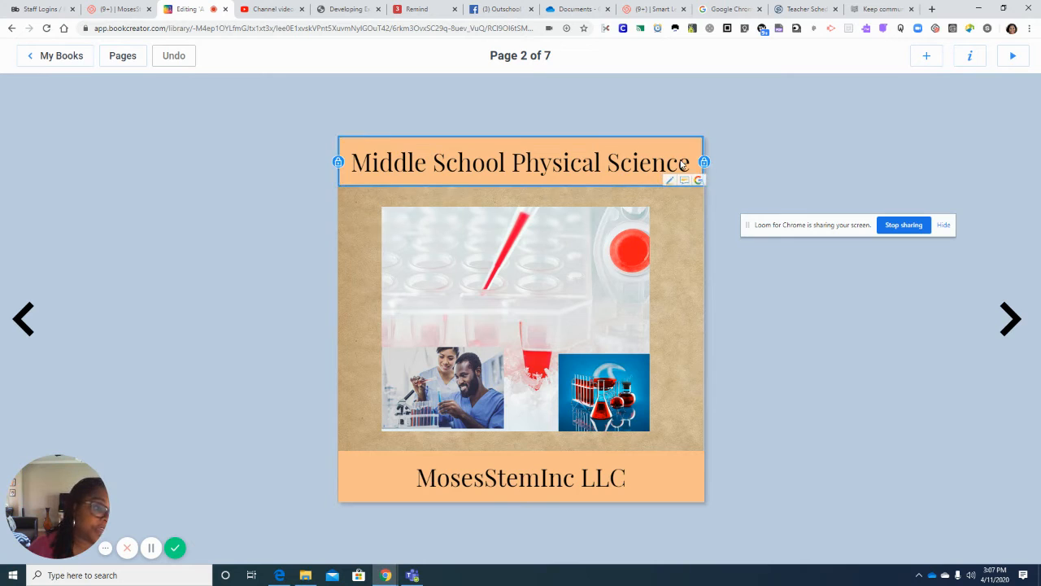
{"action": "left_click", "coordinate": [684, 164]}
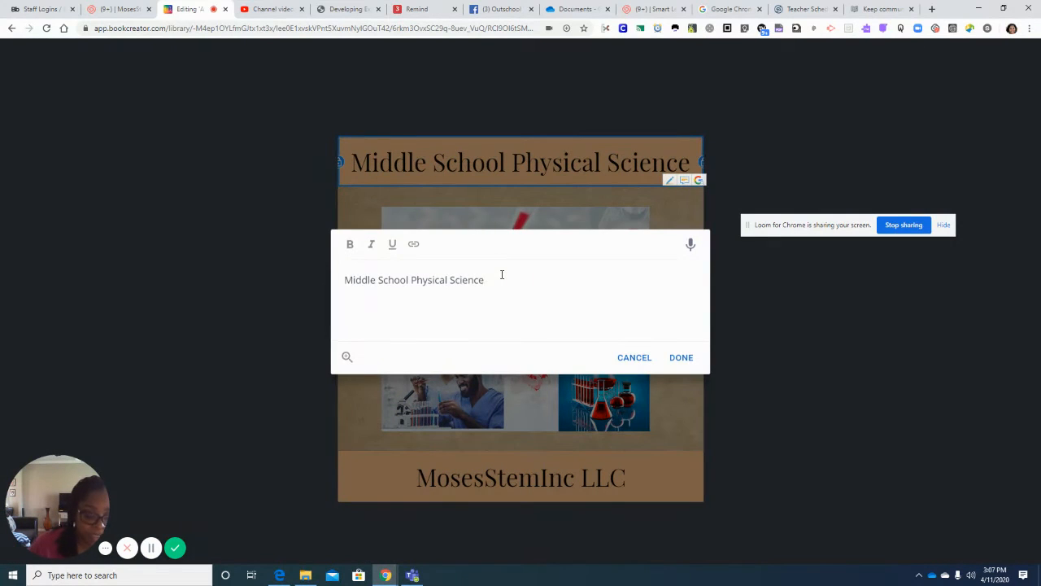
{"action": "key", "text": "BackSpace"}
{"action": "key", "text": "BackSpace"}
{"action": "key", "text": "BackSpace"}
{"action": "key", "text": "BackSpace"}
{"action": "key", "text": "BackSpace"}
{"action": "key", "text": "BackSpace"}
{"action": "key", "text": "BackSpace"}
{"action": "key", "text": "BackSpace"}
{"action": "key", "text": "BackSpace"}
{"action": "key", "text": "BackSpace"}
{"action": "key", "text": "BackSpace"}
{"action": "key", "text": "BackSpace"}
{"action": "key", "text": "BackSpace"}
{"action": "key", "text": "BackSpace"}
{"action": "key", "text": "BackSpace"}
{"action": "key", "text": "BackSpace"}
{"action": "key", "text": "BackSpace"}
{"action": "key", "text": "BackSpace"}
{"action": "key", "text": "BackSpace"}
{"action": "key", "text": "BackSpace"}
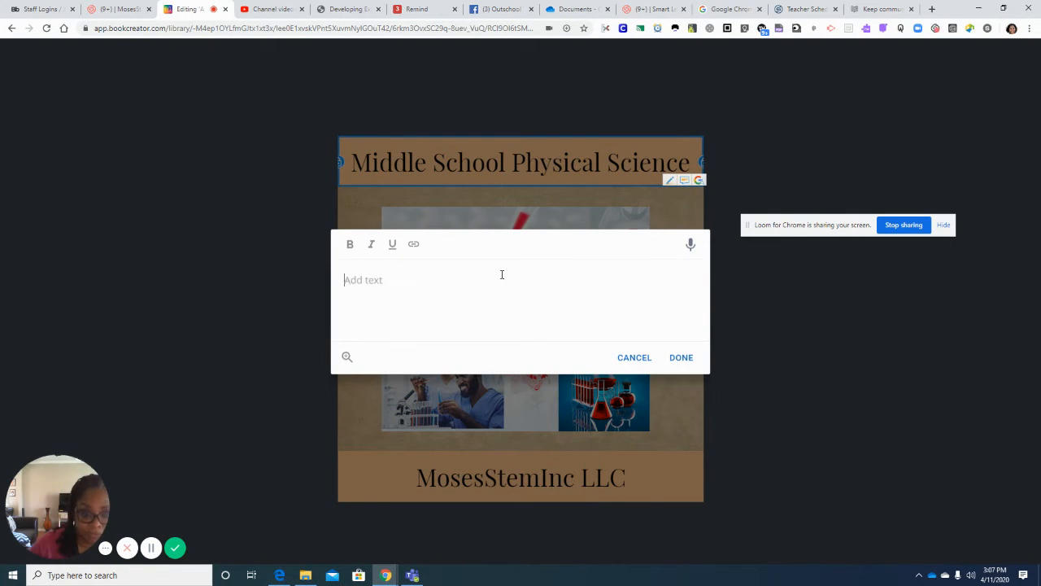
{"action": "type", "text": "Table of Contents"}
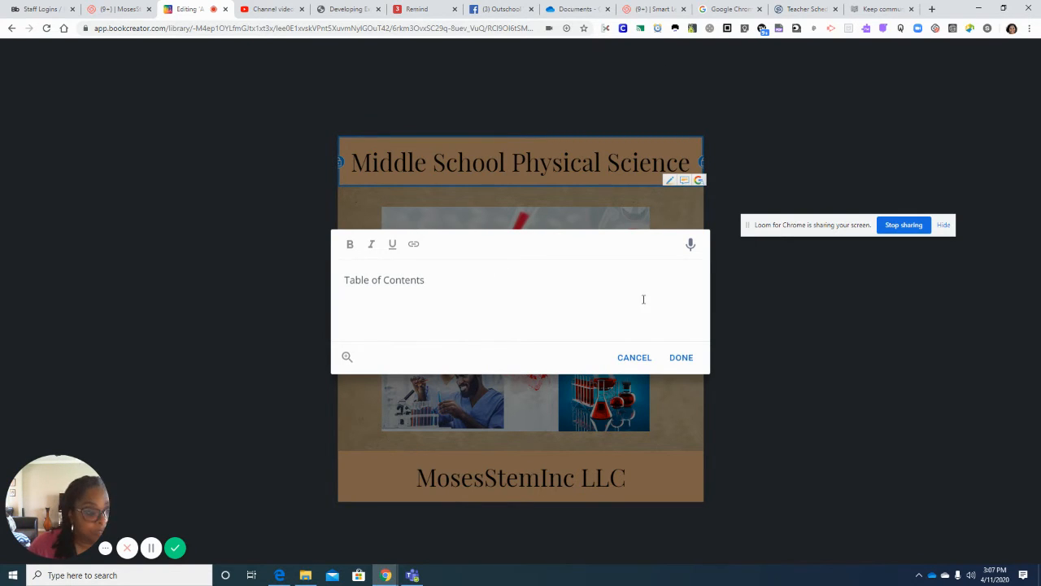
{"action": "left_click", "coordinate": [685, 362]}
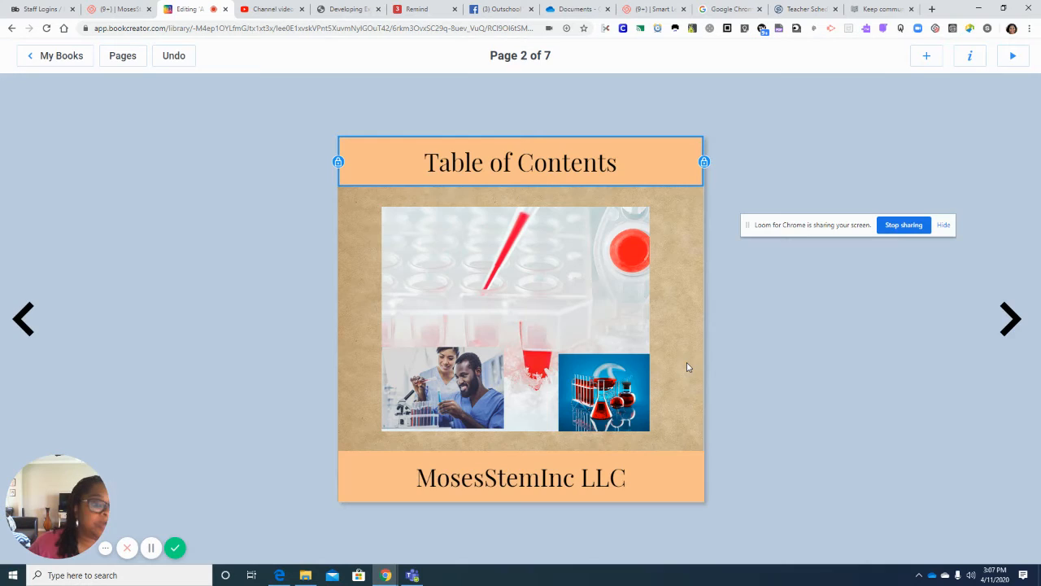
- Unlock the collage image on page 2 and delete it
{"action": "left_click", "coordinate": [573, 352]}
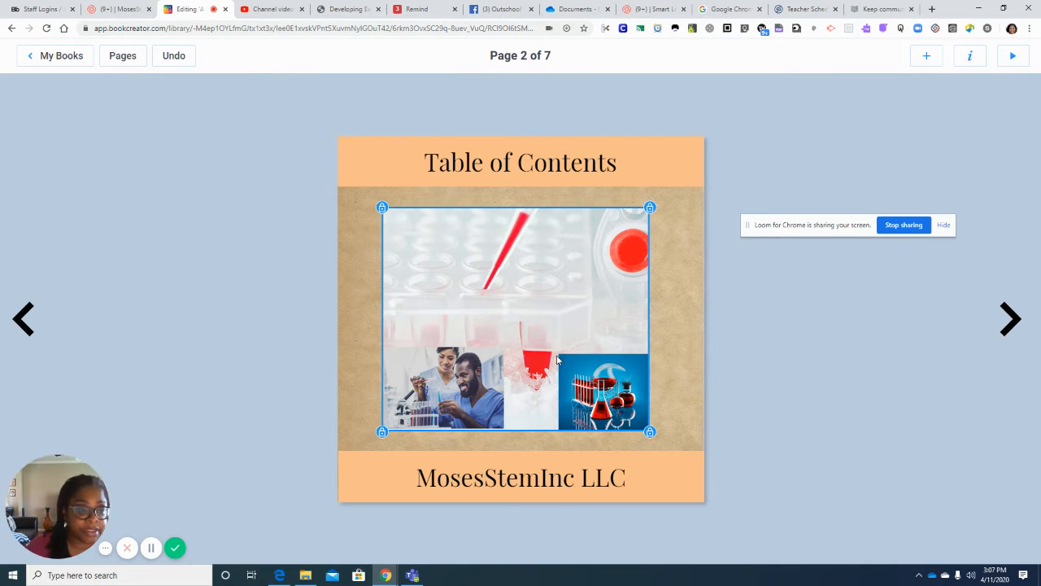
{"action": "right_click", "coordinate": [557, 356]}
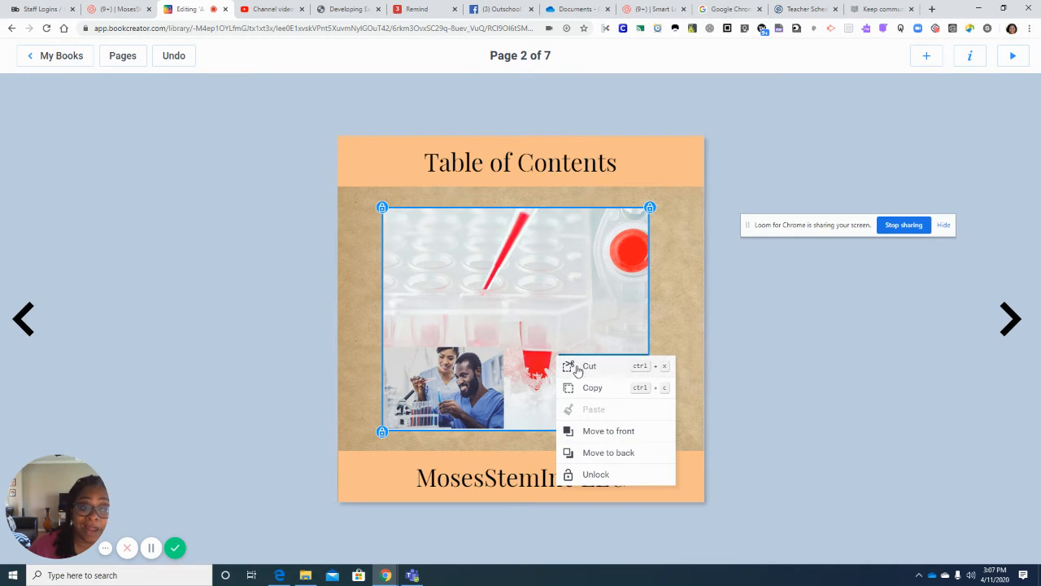
{"action": "left_click", "coordinate": [594, 475]}
{"action": "key", "text": "Delete"}
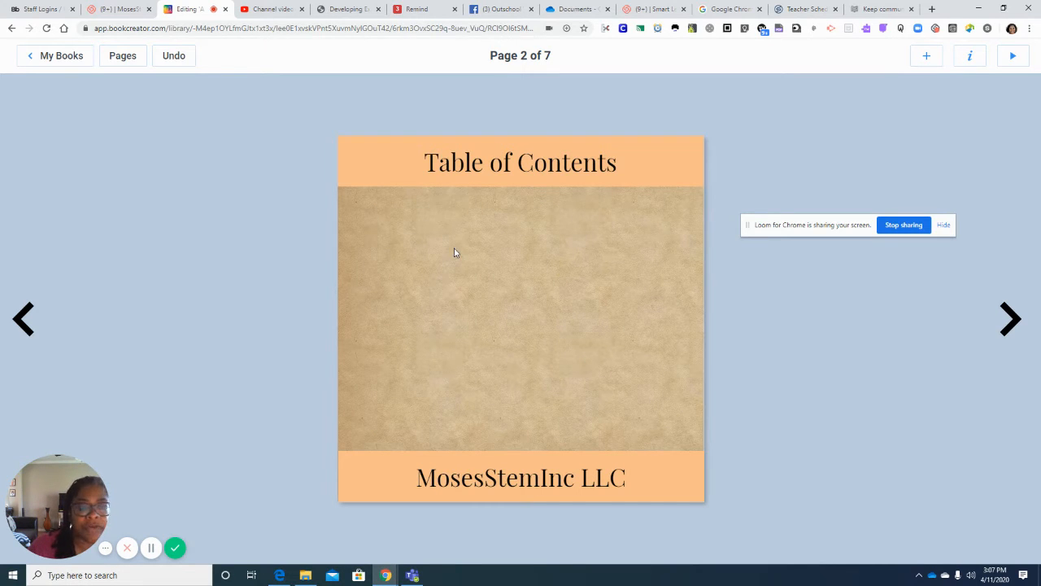
- Unlock and delete the collage image on page 3
{"action": "left_click", "coordinate": [1009, 314]}
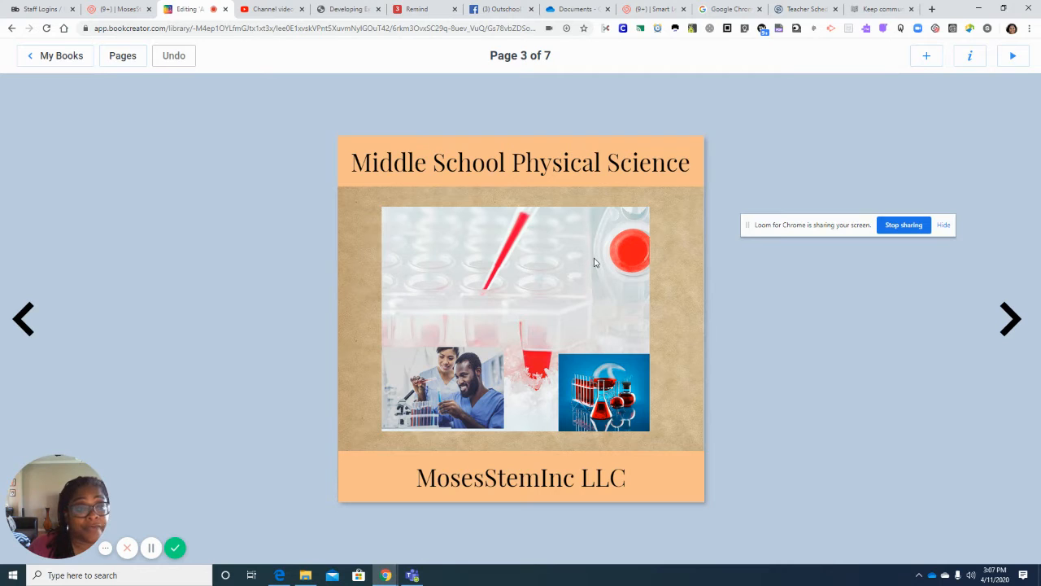
{"action": "left_click", "coordinate": [594, 262]}
{"action": "right_click", "coordinate": [593, 261]}
{"action": "left_click", "coordinate": [637, 387]}
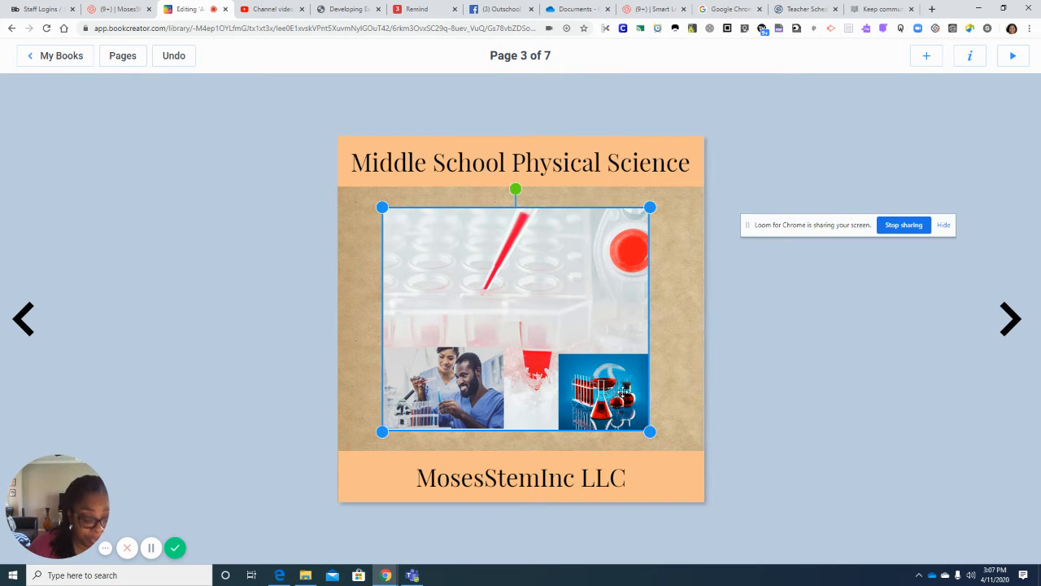
{"action": "key", "text": "Delete"}
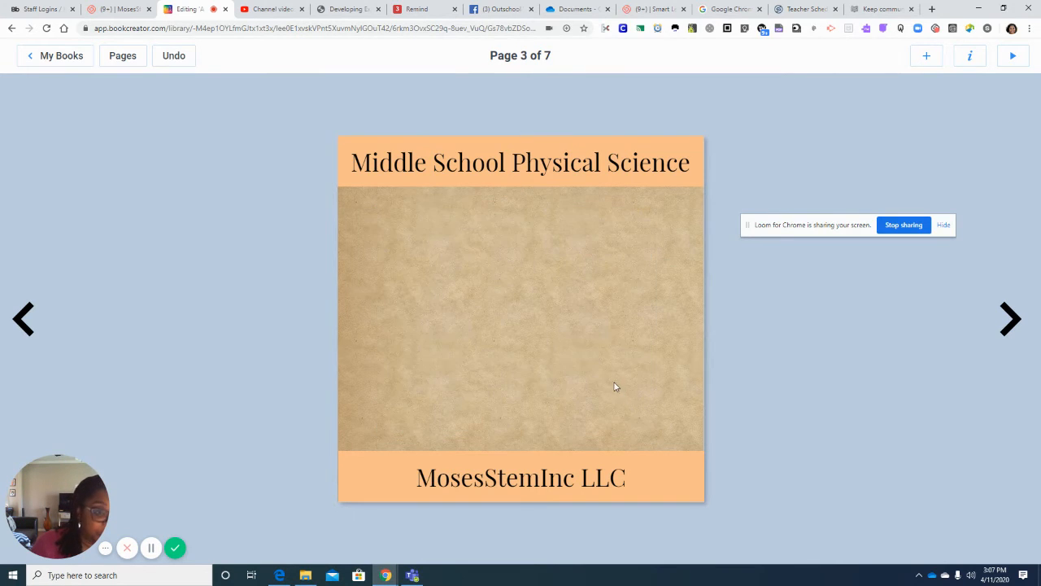
- Replace the title text on page 3 with "Video"
{"action": "left_click", "coordinate": [629, 167]}
{"action": "left_click", "coordinate": [691, 164]}
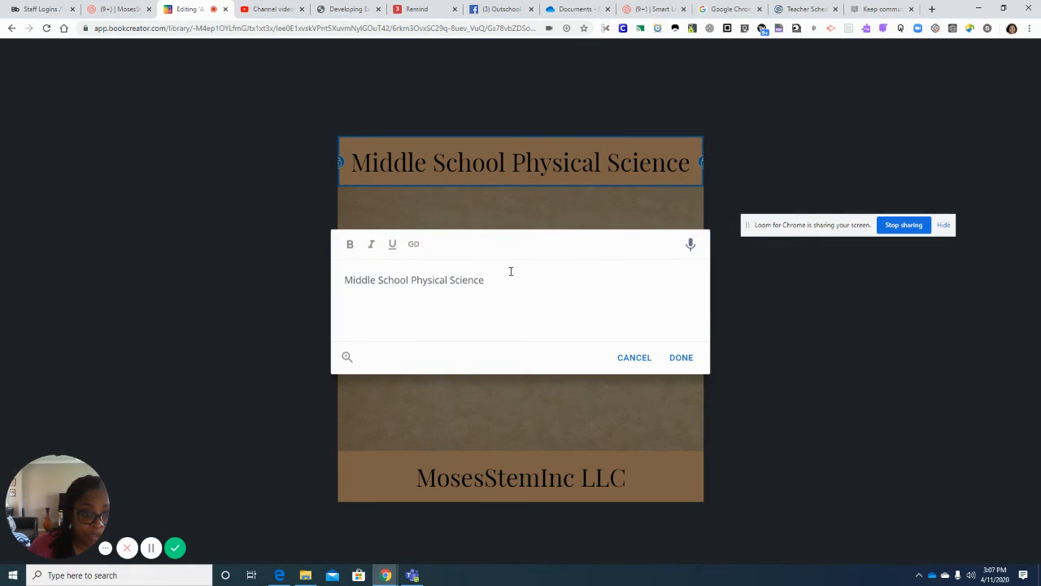
{"action": "left_click_drag", "start_coordinate": [511, 271], "coordinate": [328, 307]}
{"action": "key", "text": "BackSpace"}
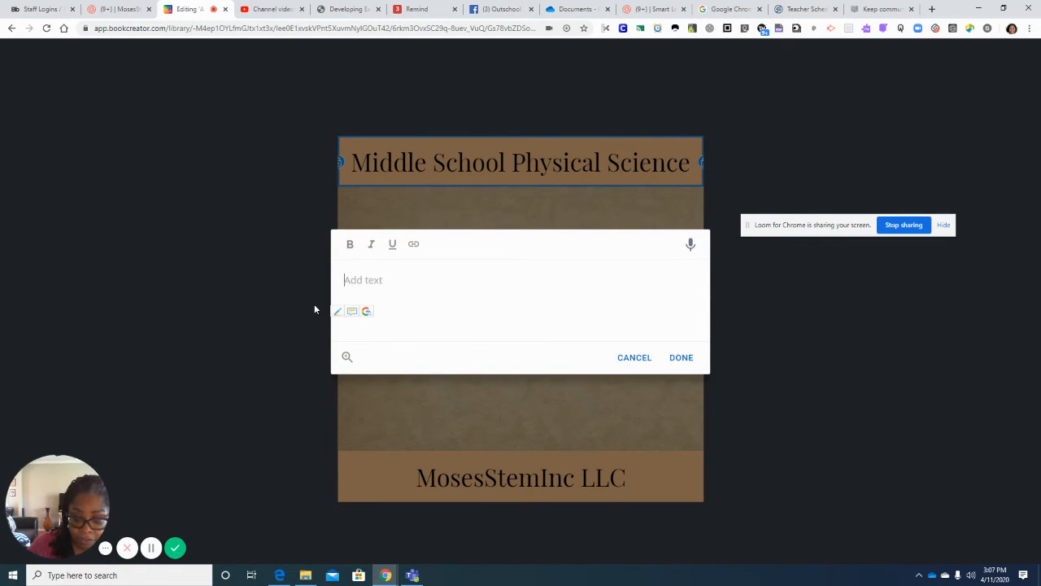
{"action": "type", "text": "Video"}
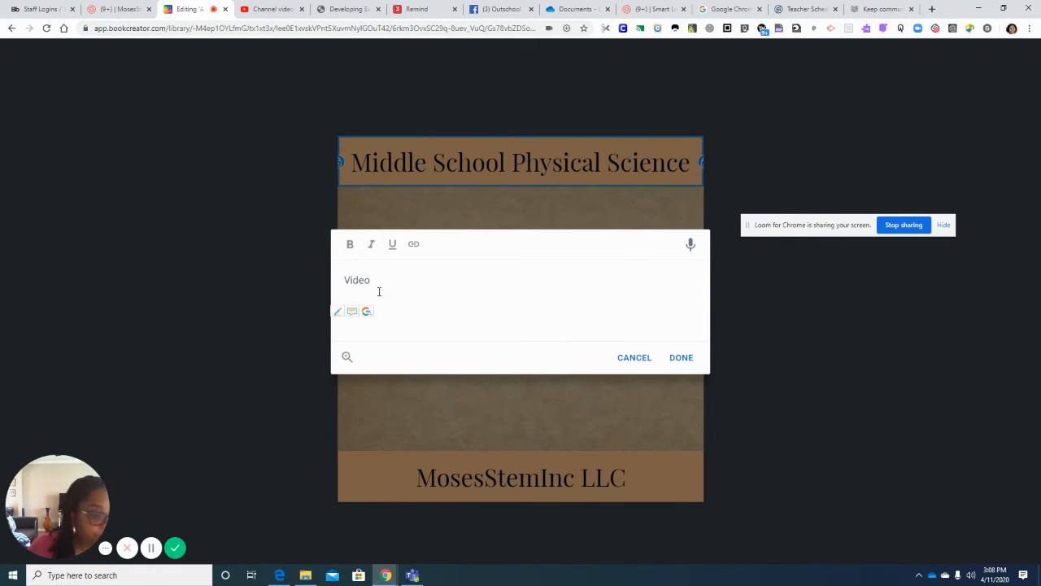
{"action": "left_click", "coordinate": [680, 357]}
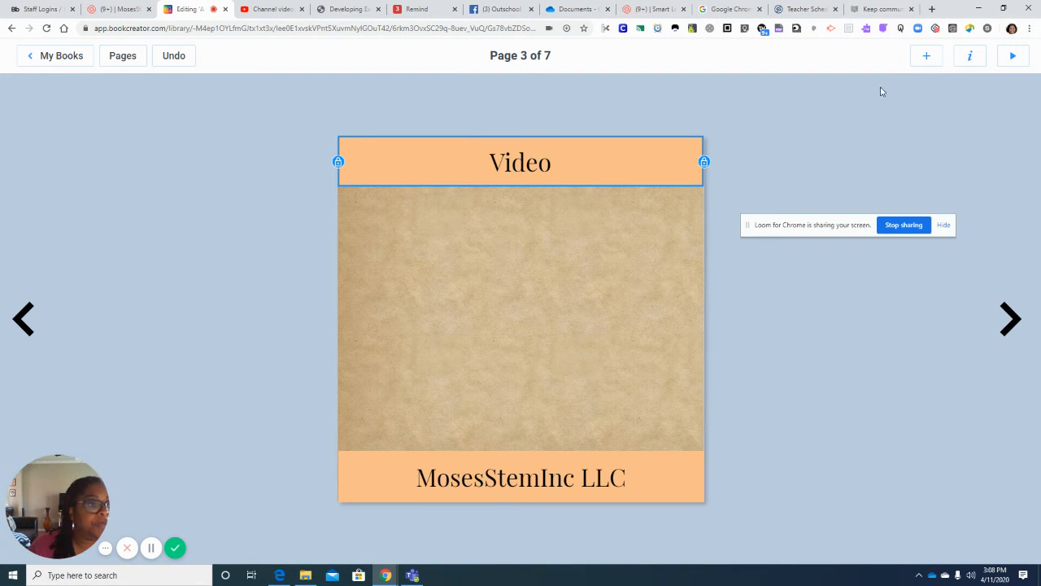
- Open the embed option for importing web media onto the Video page
{"action": "left_click", "coordinate": [931, 59]}
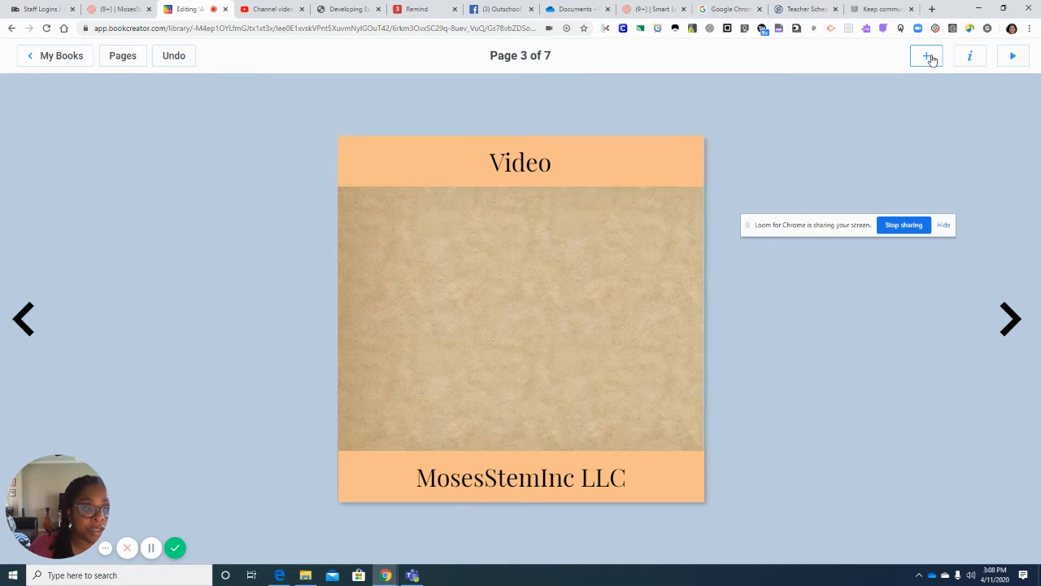
{"action": "left_click", "coordinate": [895, 92]}
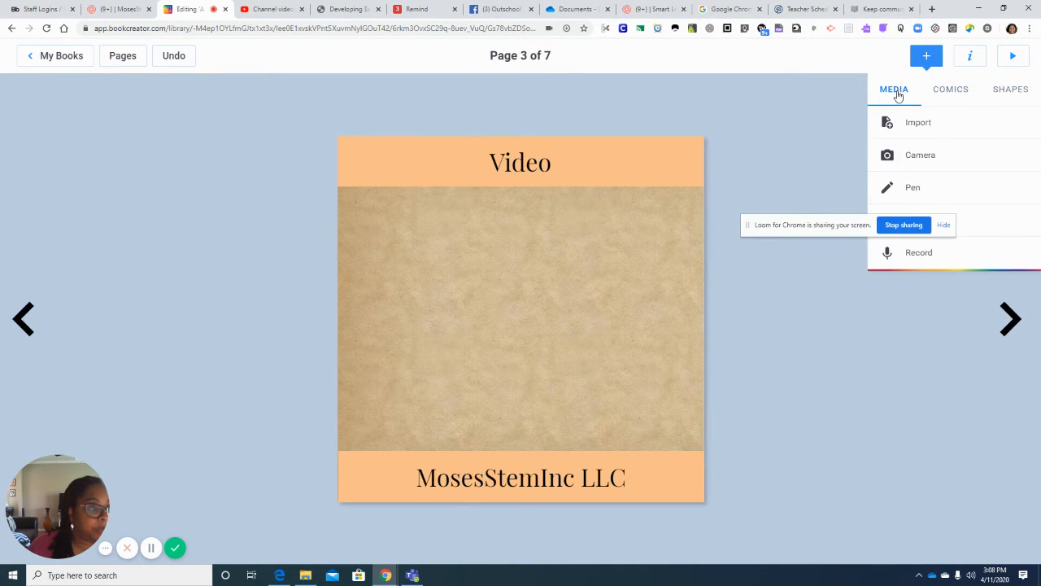
{"action": "left_click_drag", "start_coordinate": [844, 235], "coordinate": [875, 433]}
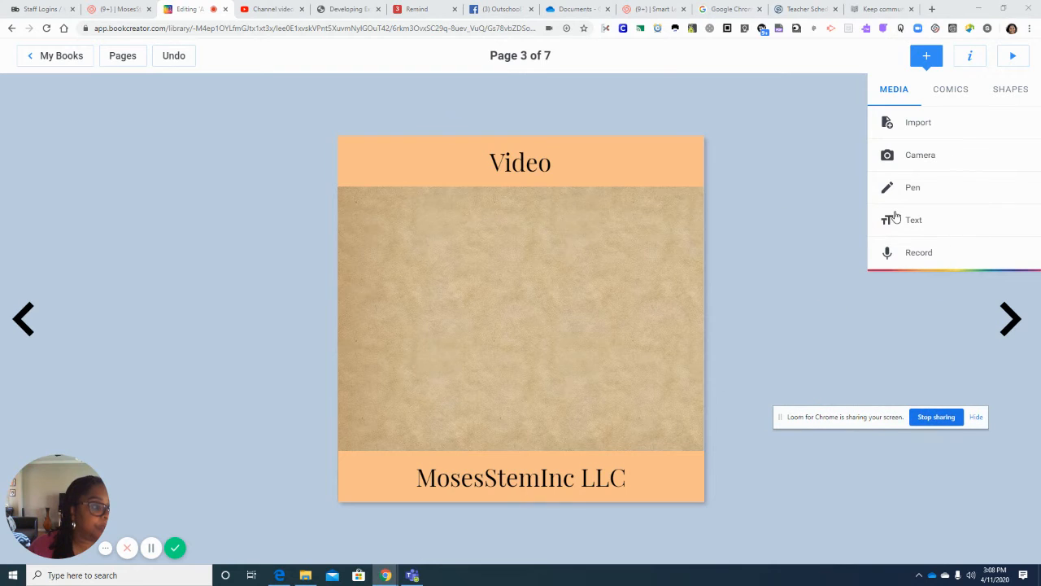
{"action": "left_click", "coordinate": [918, 123]}
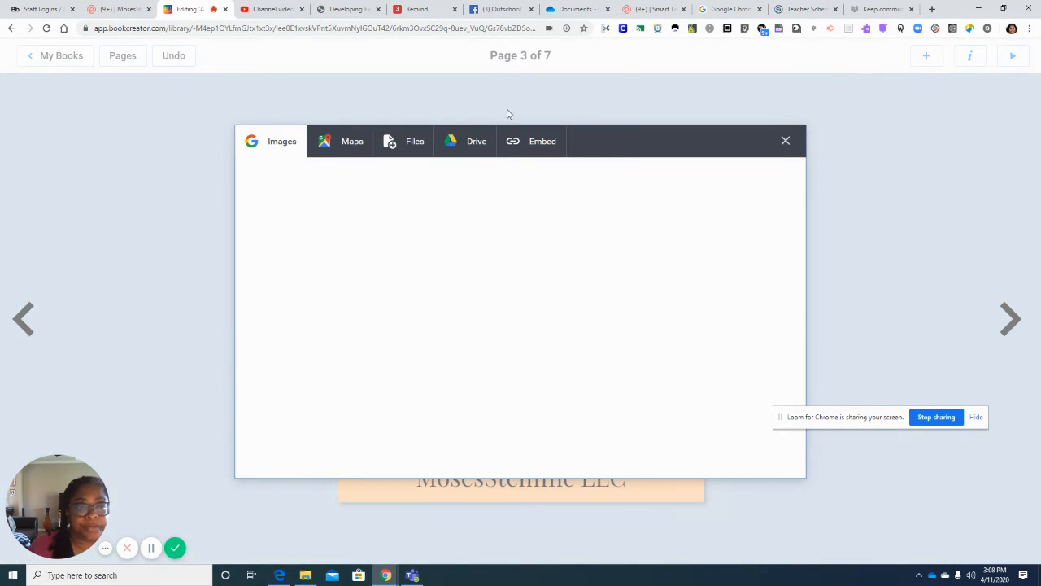
{"action": "left_click", "coordinate": [375, 190]}
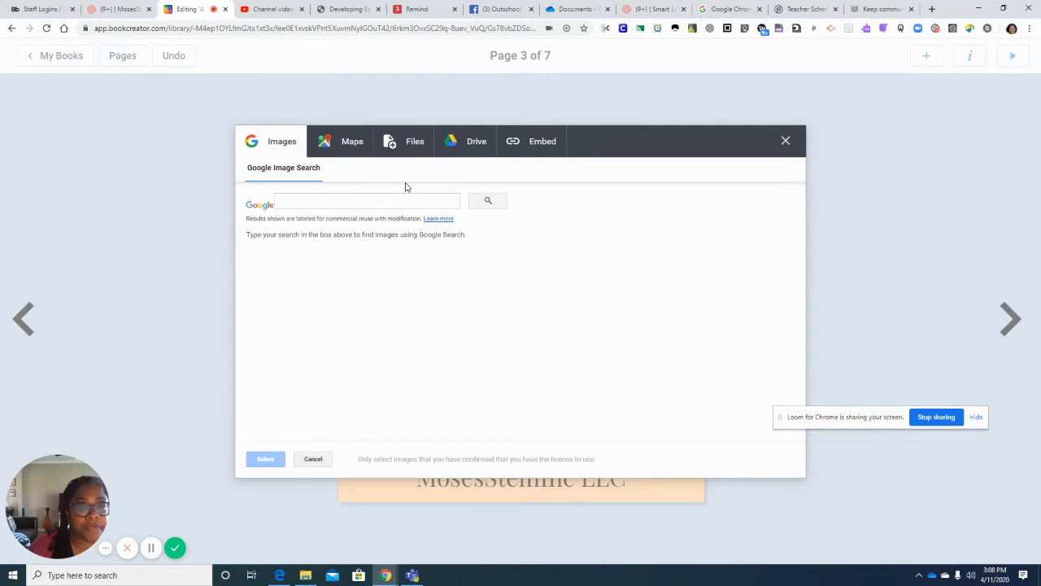
{"action": "left_click", "coordinate": [521, 145]}
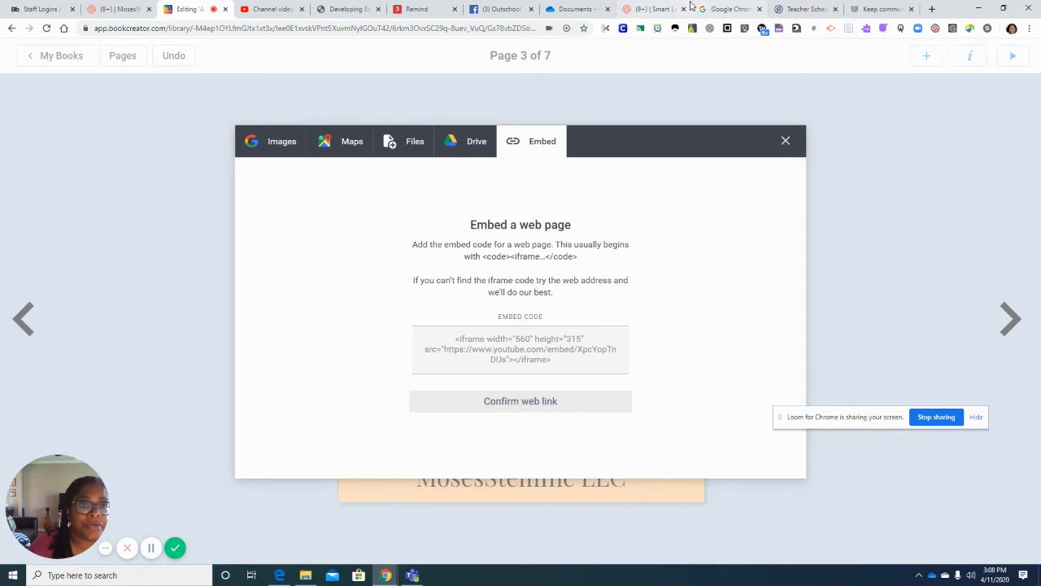
{"action": "left_click", "coordinate": [879, 9]}
{"action": "left_click", "coordinate": [370, 28]}
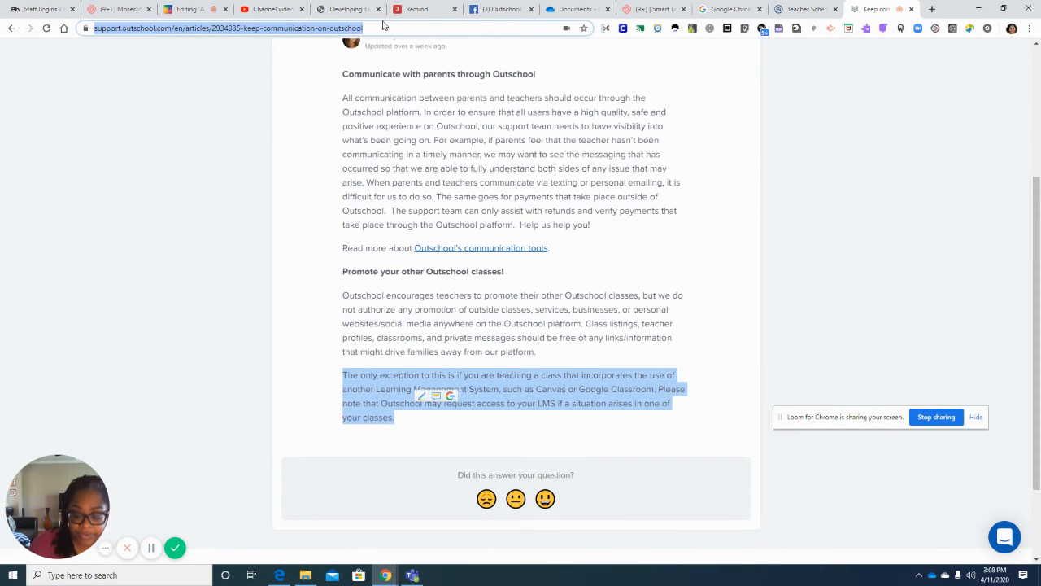
{"action": "type", "text": "www.youtube.com"}
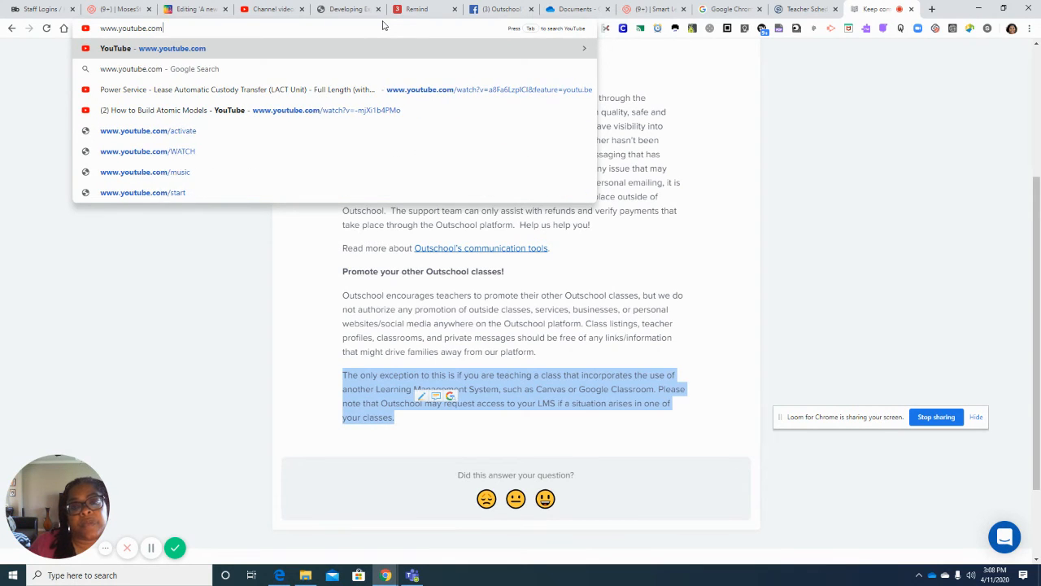
{"action": "key", "text": "Return"}
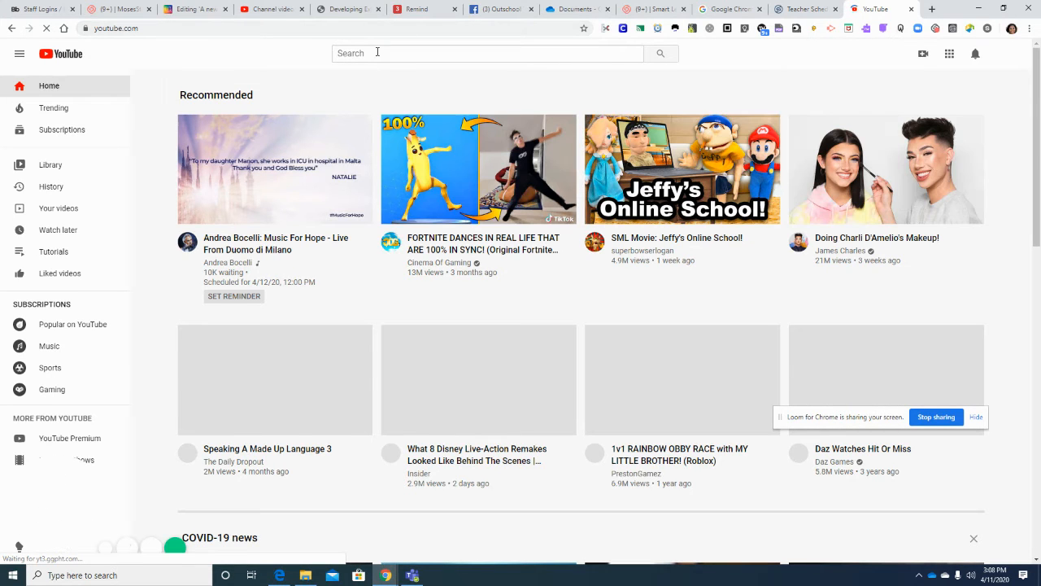
{"action": "type", "text": "atoms"}
{"action": "key", "text": "Return"}
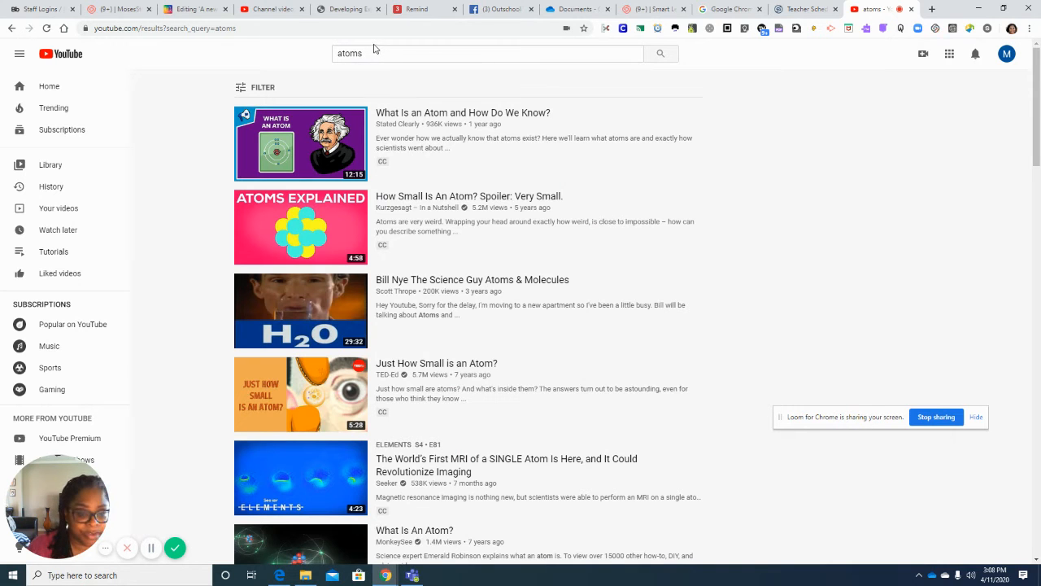
- Open the MonkeySee video "What Is An Atom?" from the search results and copy its share link
{"action": "scroll", "coordinate": [342, 244], "scroll_direction": "down", "scroll_amount": 3}
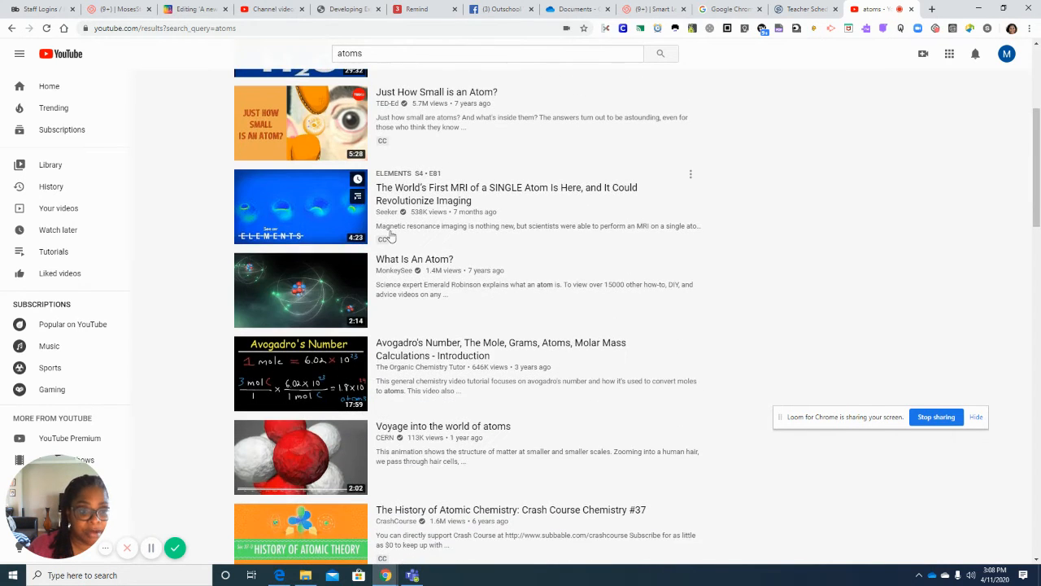
{"action": "left_click", "coordinate": [333, 311]}
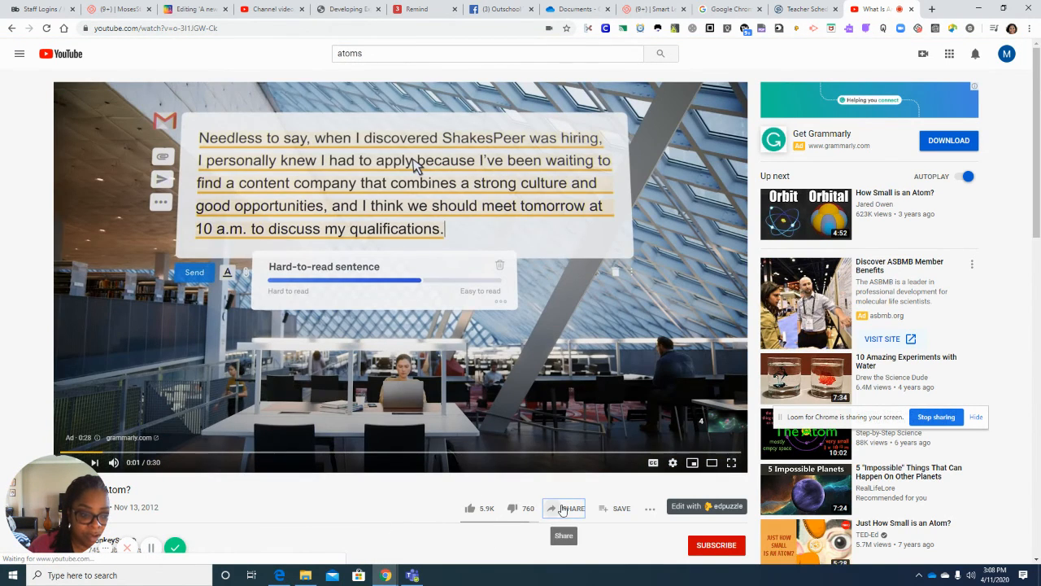
{"action": "left_click", "coordinate": [567, 508]}
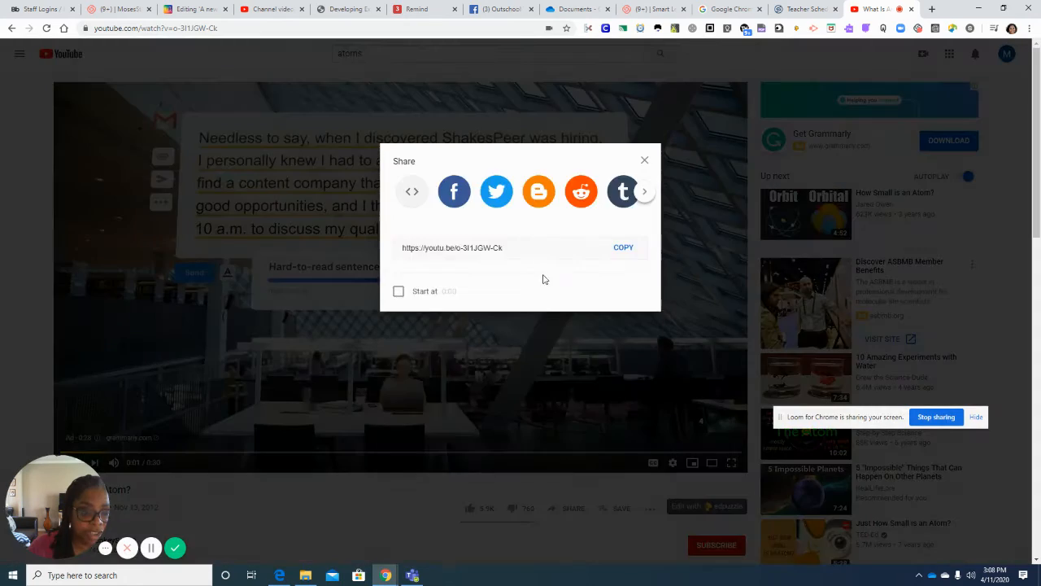
{"action": "left_click", "coordinate": [627, 322]}
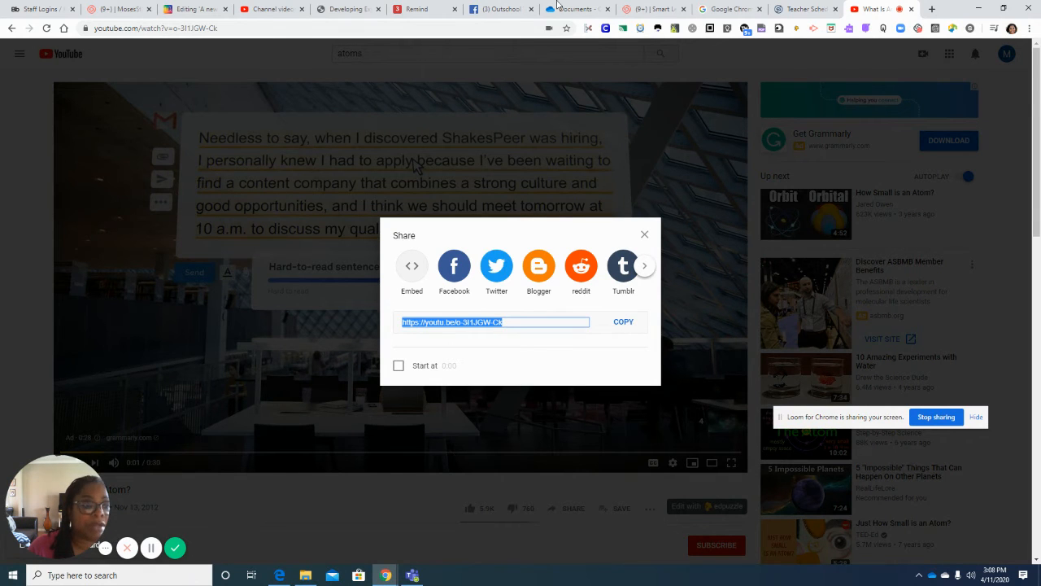
- Switch back to Book Creator, paste the copied video link as the embed code and confirm it
{"action": "left_click", "coordinate": [196, 10]}
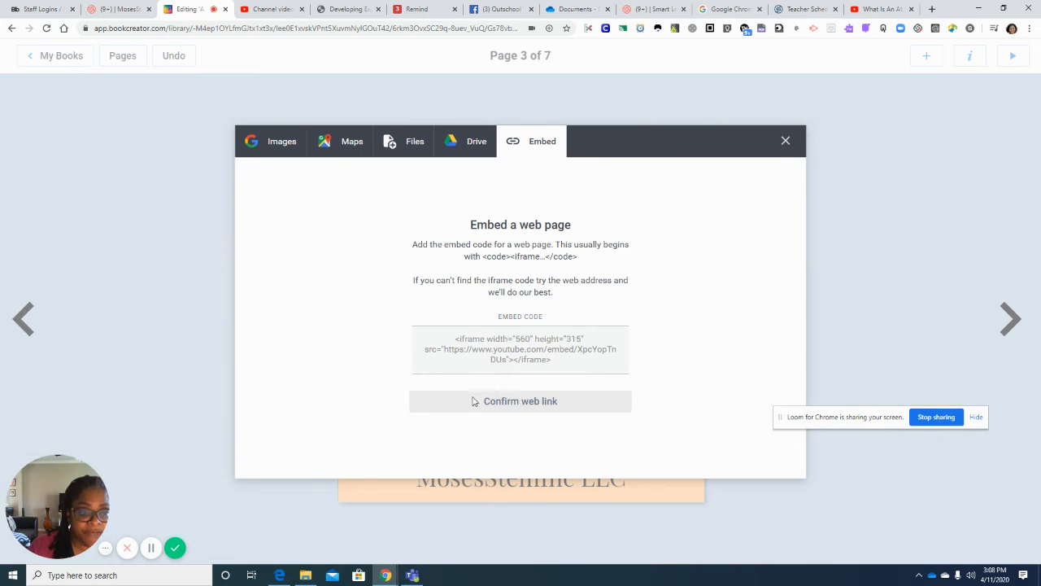
{"action": "right_click", "coordinate": [478, 361]}
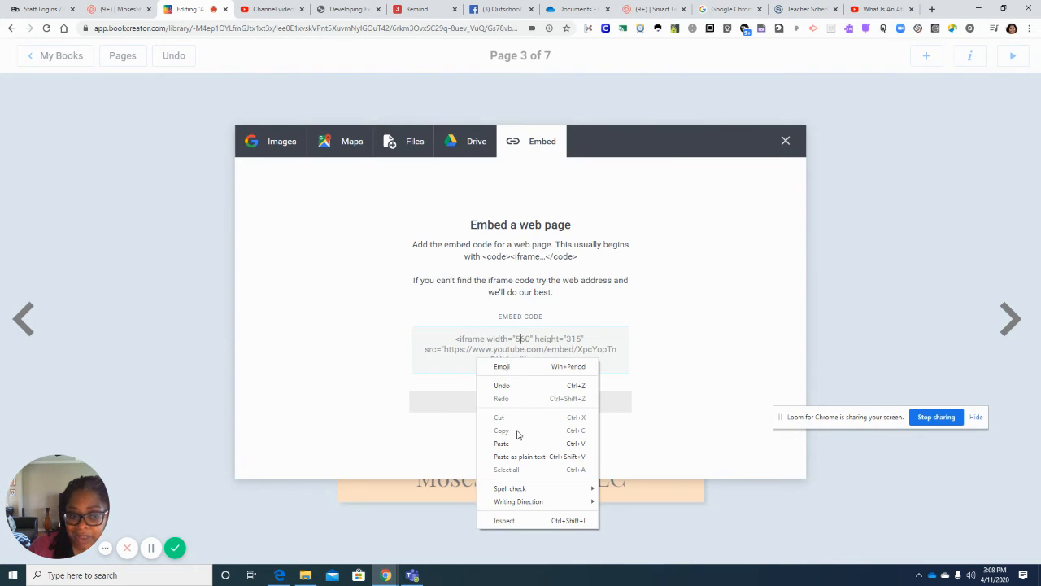
{"action": "left_click", "coordinate": [513, 444]}
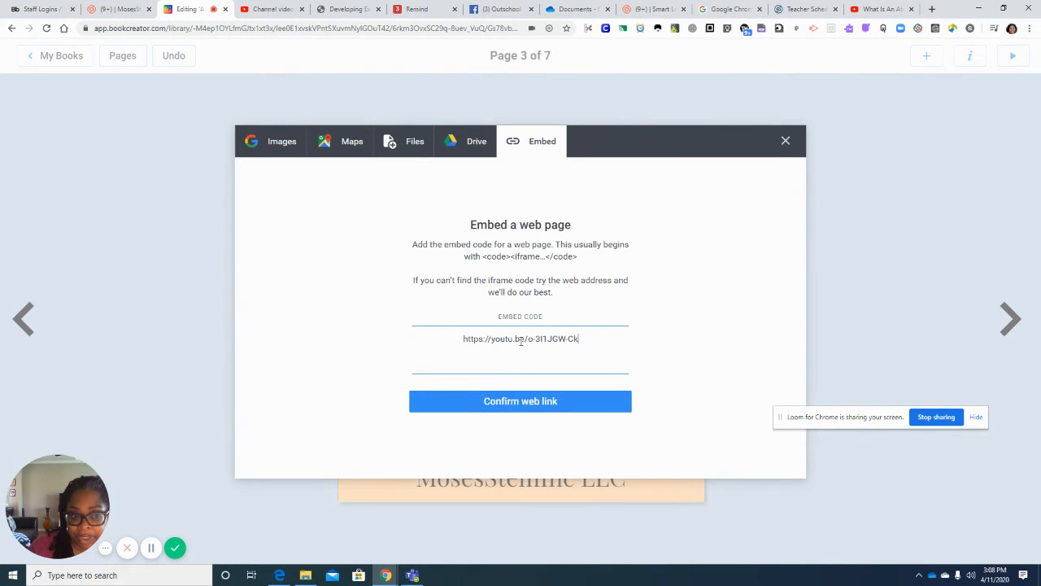
{"action": "left_click", "coordinate": [537, 406]}
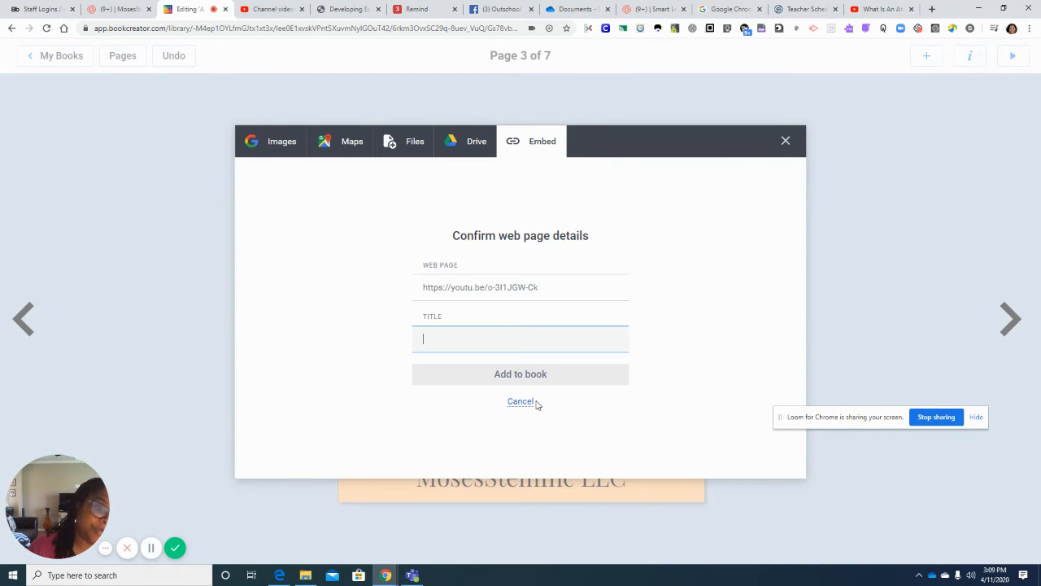
- Title the embedded web page "What is an Atom?" and add it to the book
{"action": "left_click", "coordinate": [486, 320]}
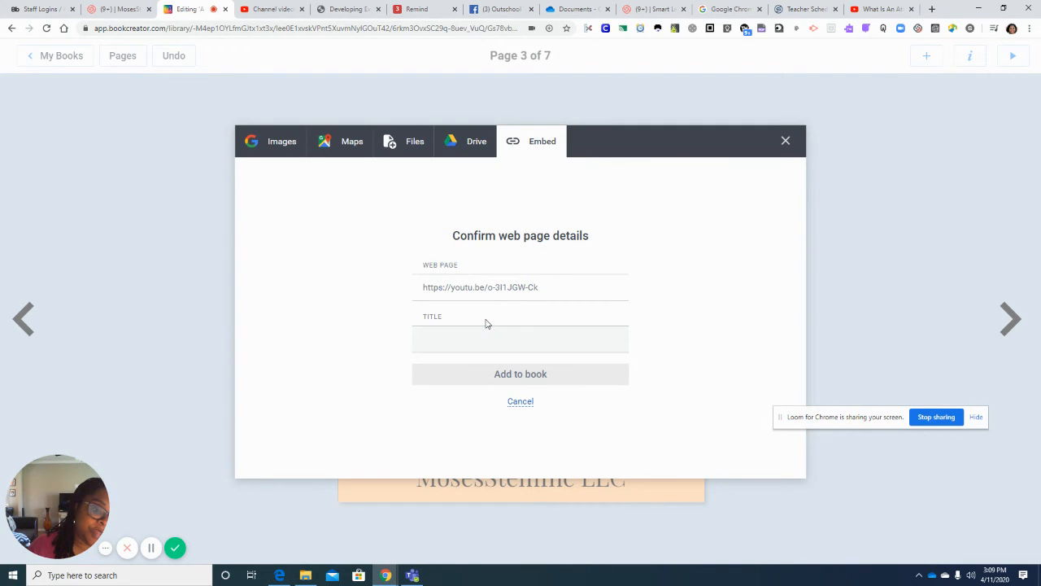
{"action": "left_click", "coordinate": [434, 347]}
{"action": "type", "text": "What is an Atom?"}
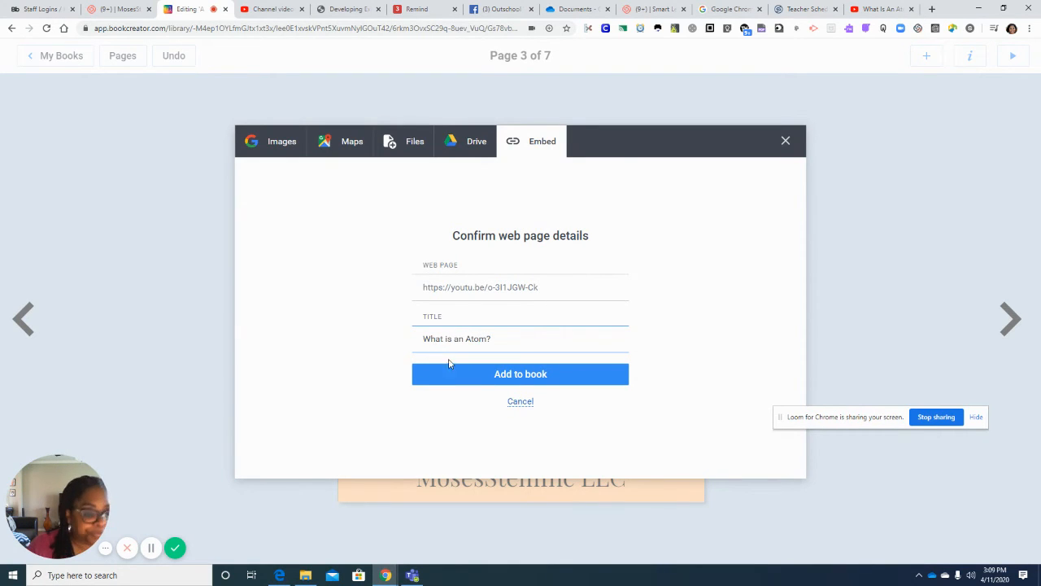
{"action": "left_click", "coordinate": [480, 380]}
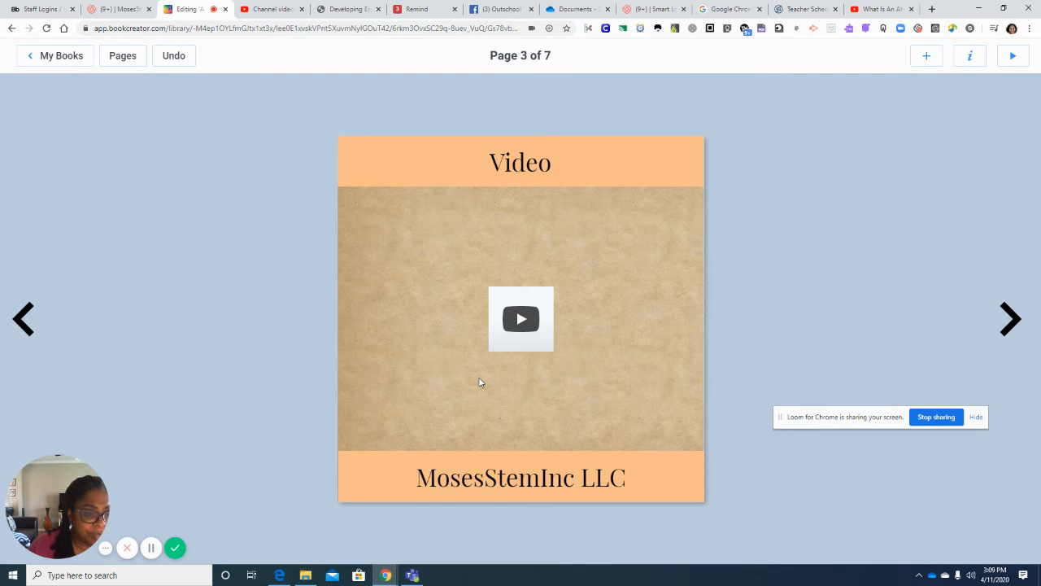
- Enlarge the embedded video on page 3 and center it between the title and footer bands, nearly filling the height between them
{"action": "left_click", "coordinate": [530, 301]}
{"action": "left_click_drag", "start_coordinate": [553, 286], "coordinate": [646, 259]}
{"action": "left_click_drag", "start_coordinate": [555, 334], "coordinate": [528, 363]}
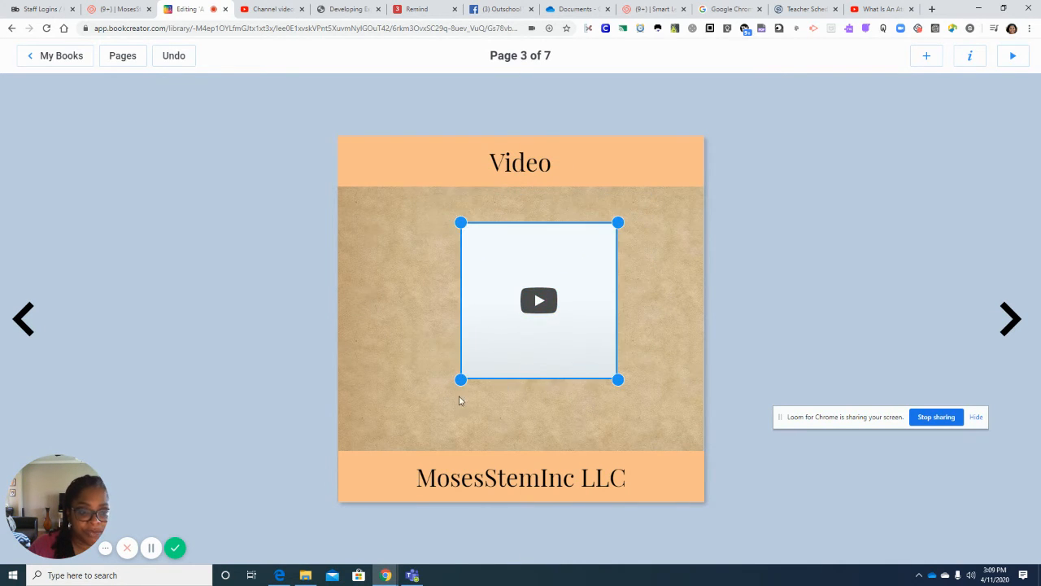
{"action": "left_click_drag", "start_coordinate": [460, 380], "coordinate": [383, 402]}
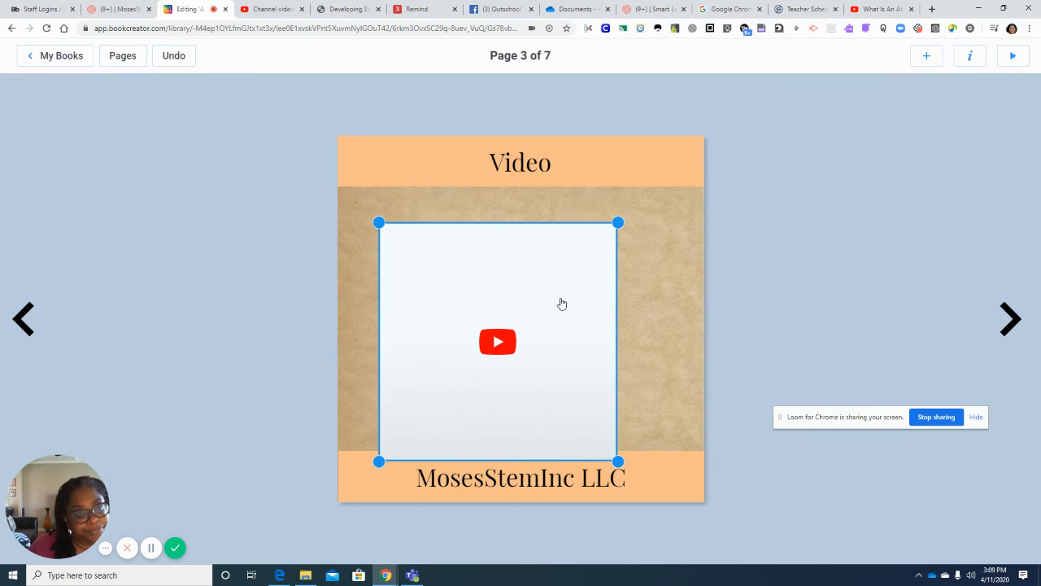
{"action": "left_click_drag", "start_coordinate": [561, 302], "coordinate": [579, 282]}
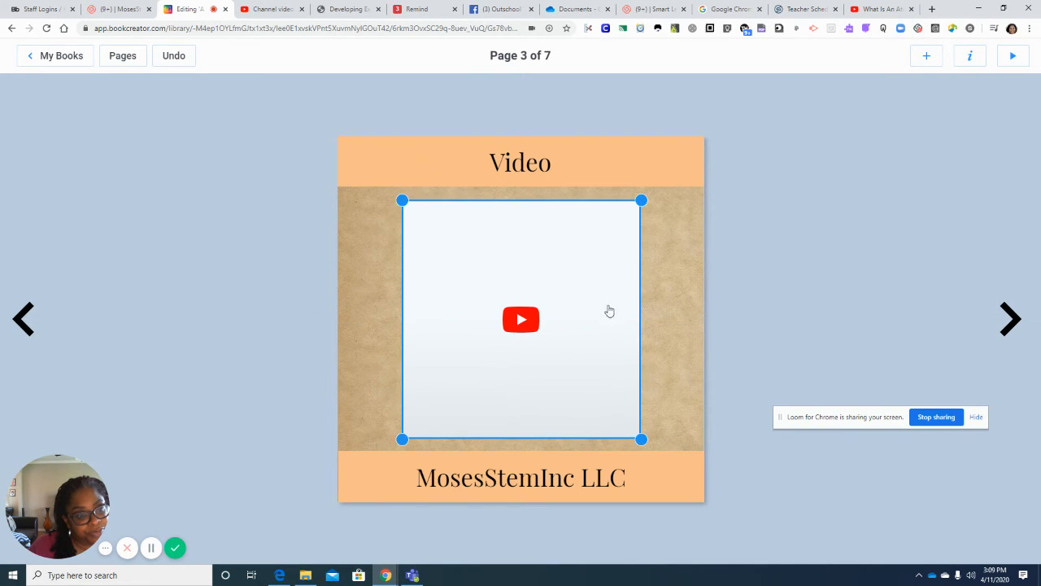
{"action": "left_click_drag", "start_coordinate": [641, 439], "coordinate": [669, 464]}
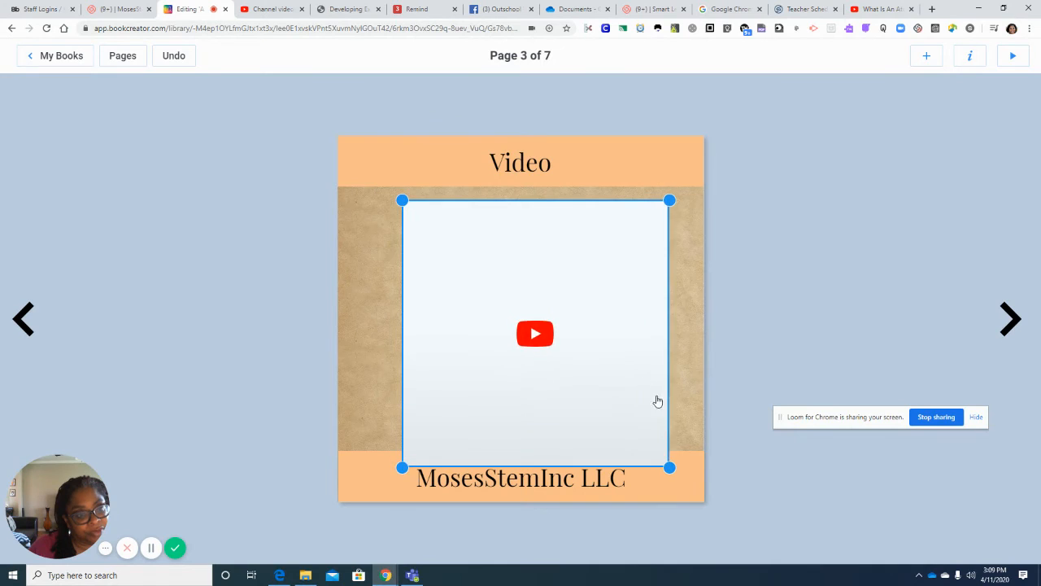
{"action": "left_click_drag", "start_coordinate": [624, 363], "coordinate": [611, 351]}
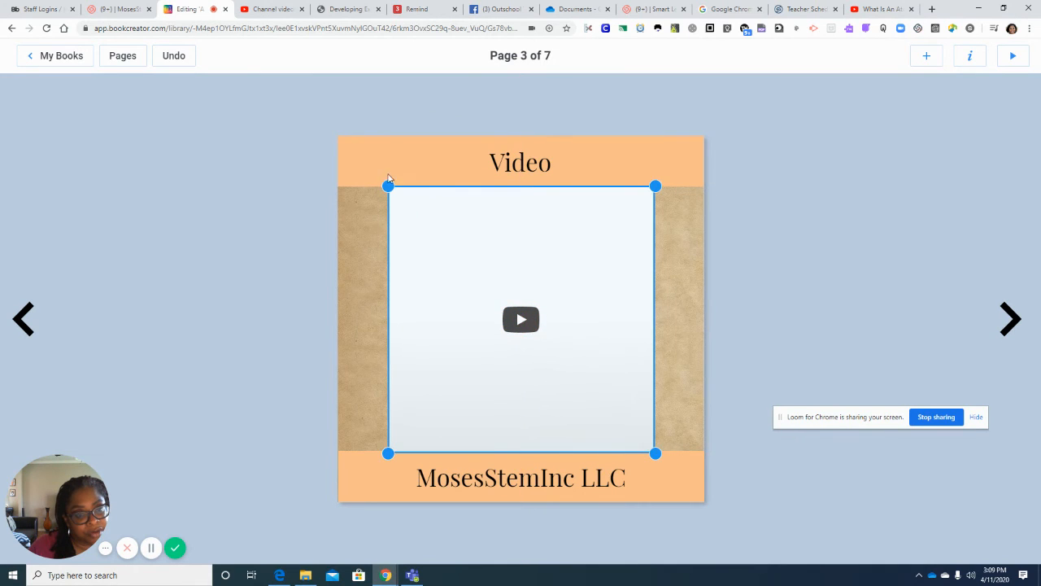
{"action": "left_click_drag", "start_coordinate": [389, 183], "coordinate": [422, 248]}
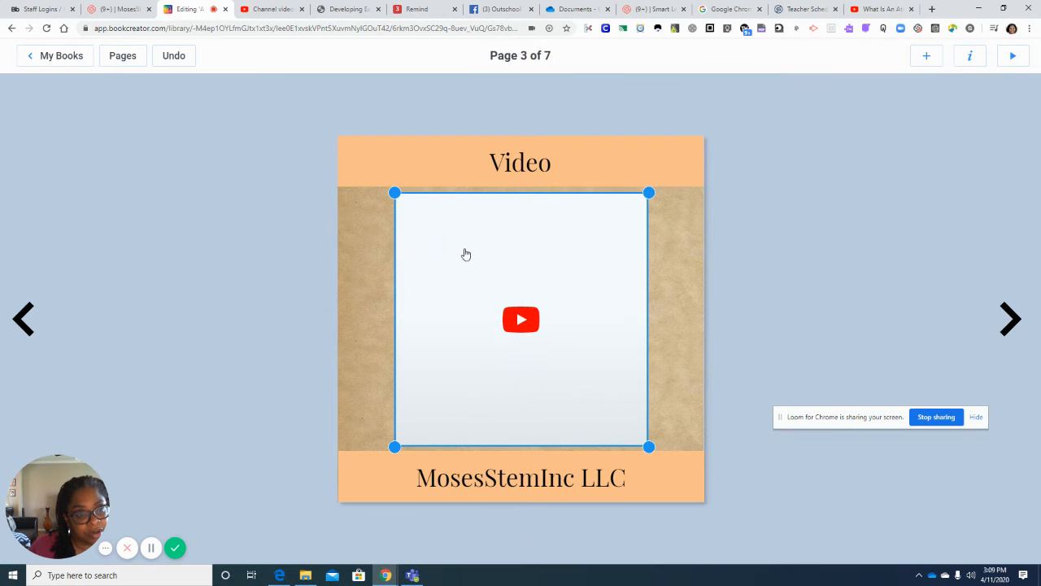
- Lock the embedded video in place on page 3 and deselect it
{"action": "left_click", "coordinate": [465, 253]}
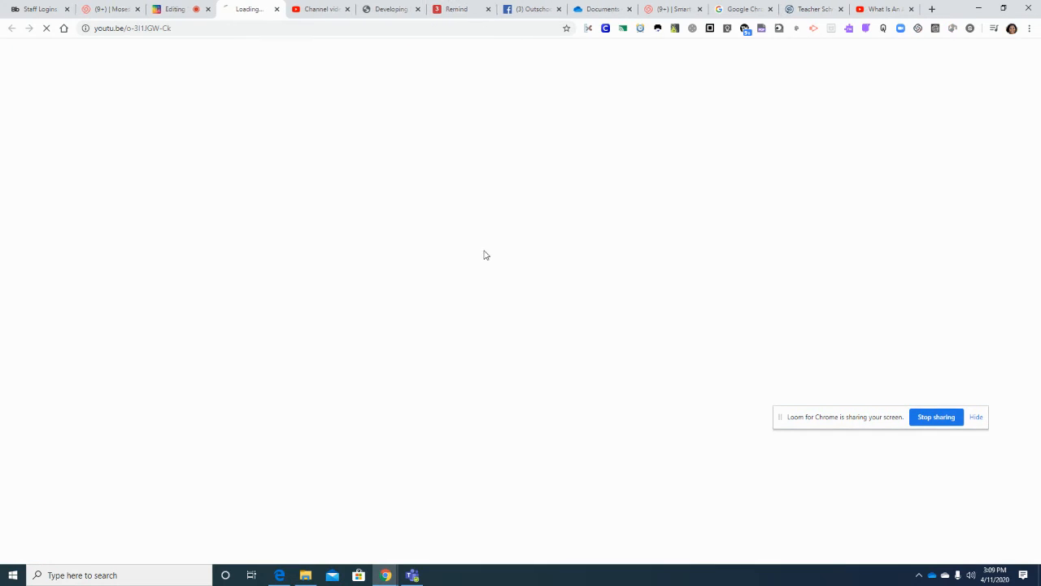
{"action": "left_click", "coordinate": [277, 9]}
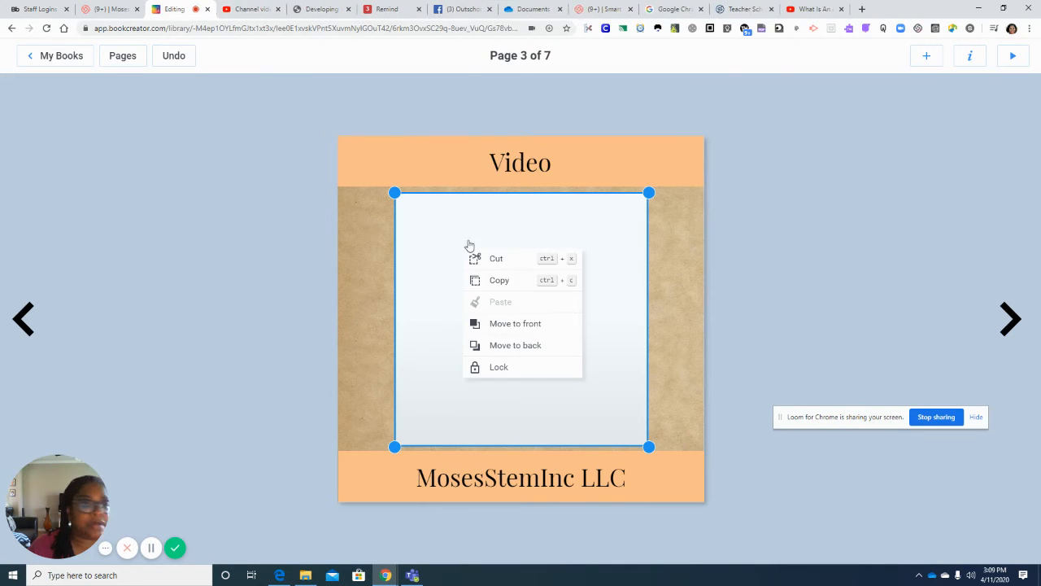
{"action": "left_click", "coordinate": [515, 370]}
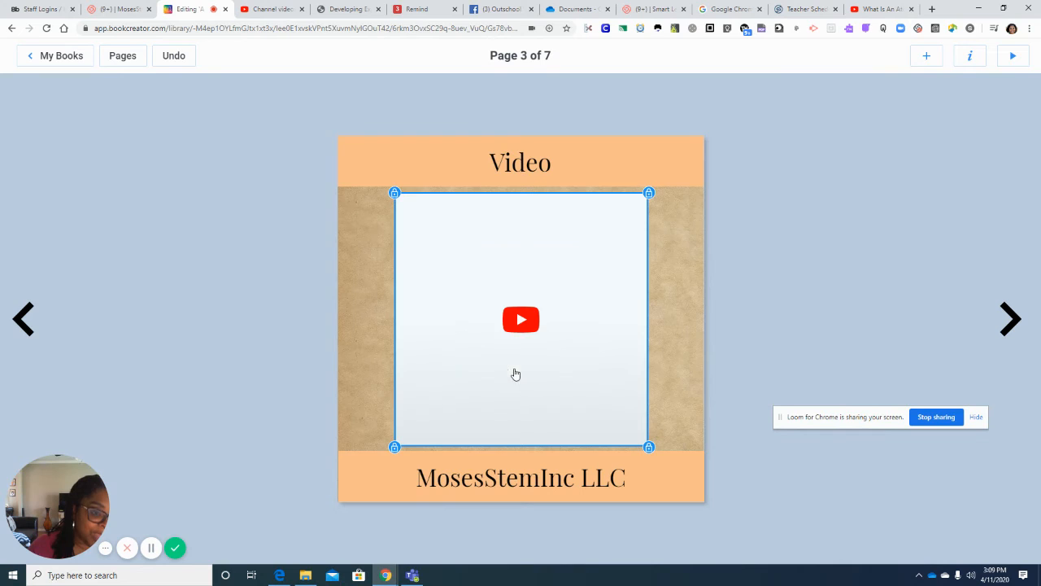
{"action": "left_click", "coordinate": [673, 372]}
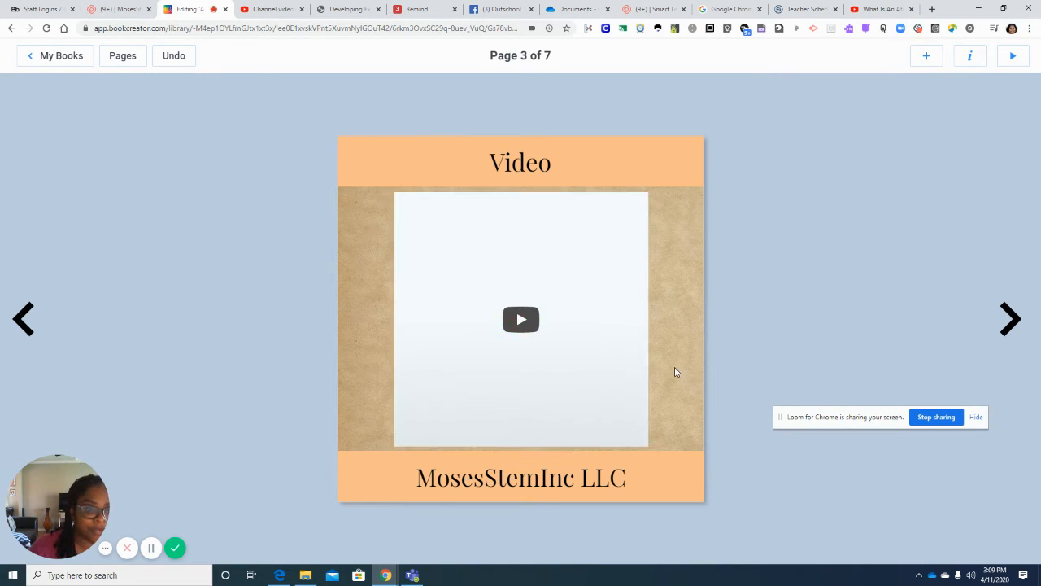
- Test the embedded video's link on page 3 twice, closing the opened YouTube page each time
{"action": "left_click", "coordinate": [524, 322]}
{"action": "left_click", "coordinate": [525, 323]}
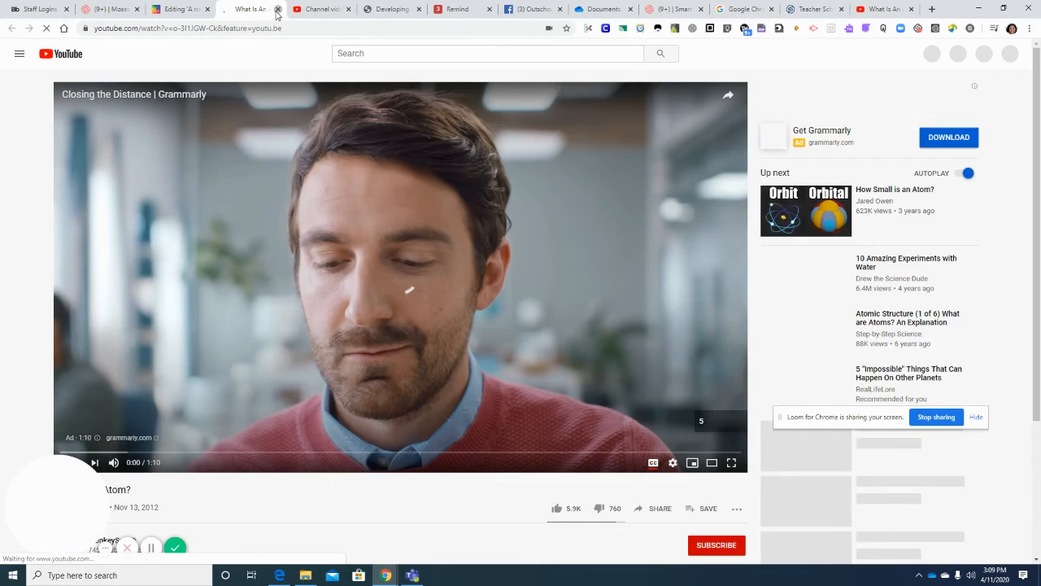
{"action": "left_click", "coordinate": [278, 8]}
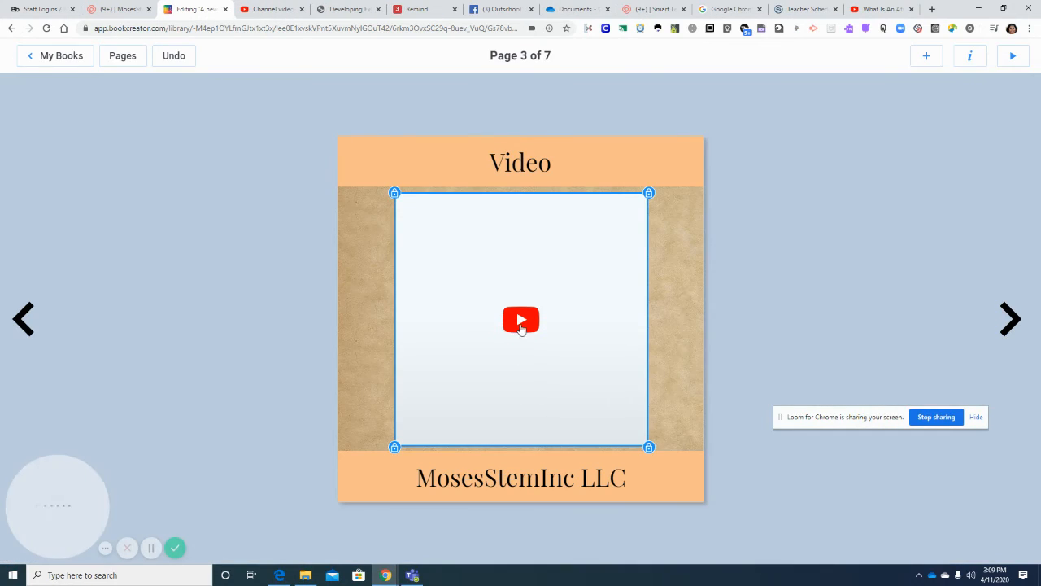
{"action": "left_click", "coordinate": [525, 325]}
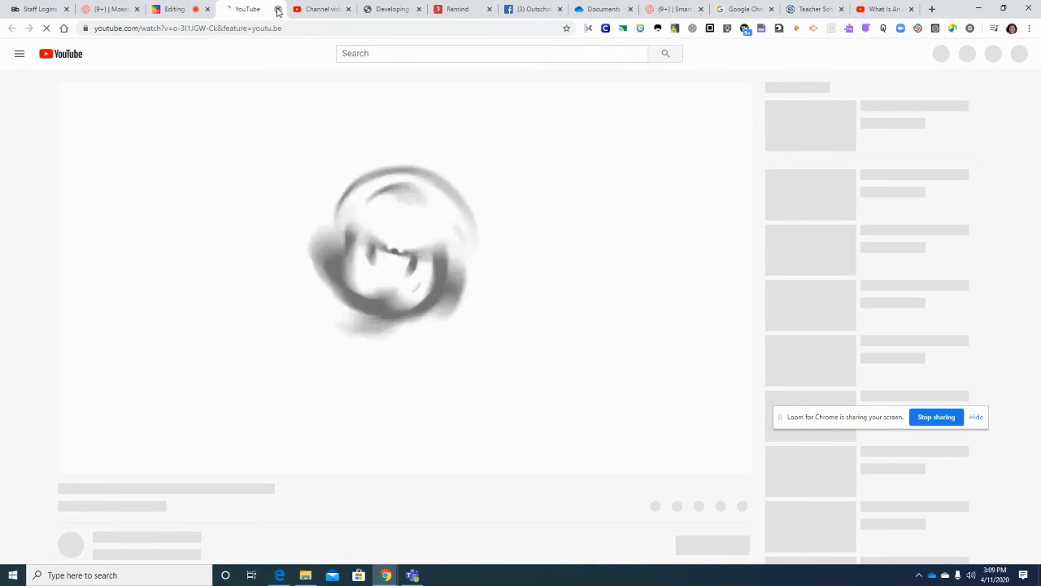
{"action": "left_click", "coordinate": [277, 9]}
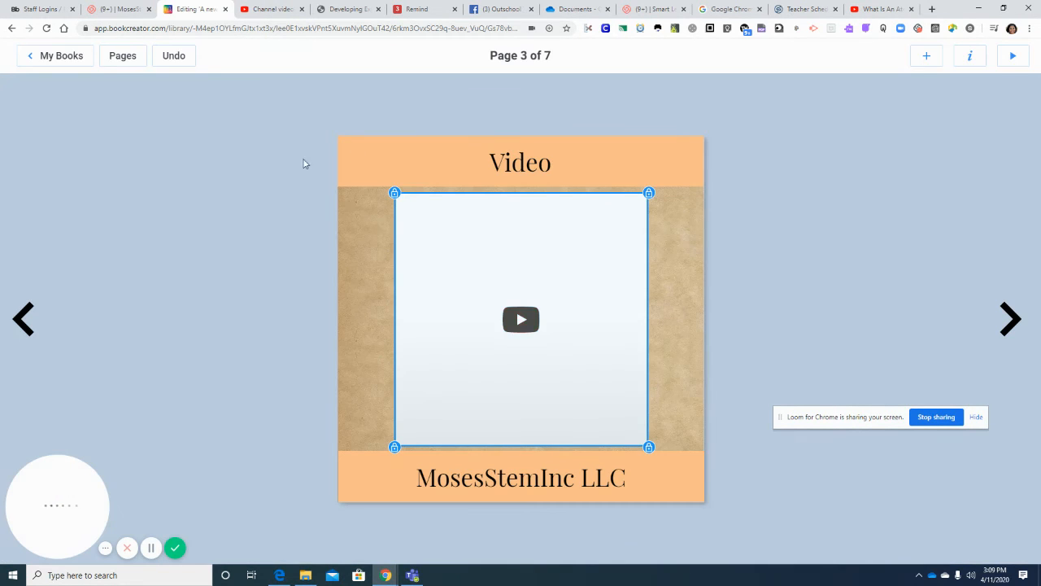
- Unlock the science picture collage on page 4 and delete it
{"action": "left_click", "coordinate": [381, 308]}
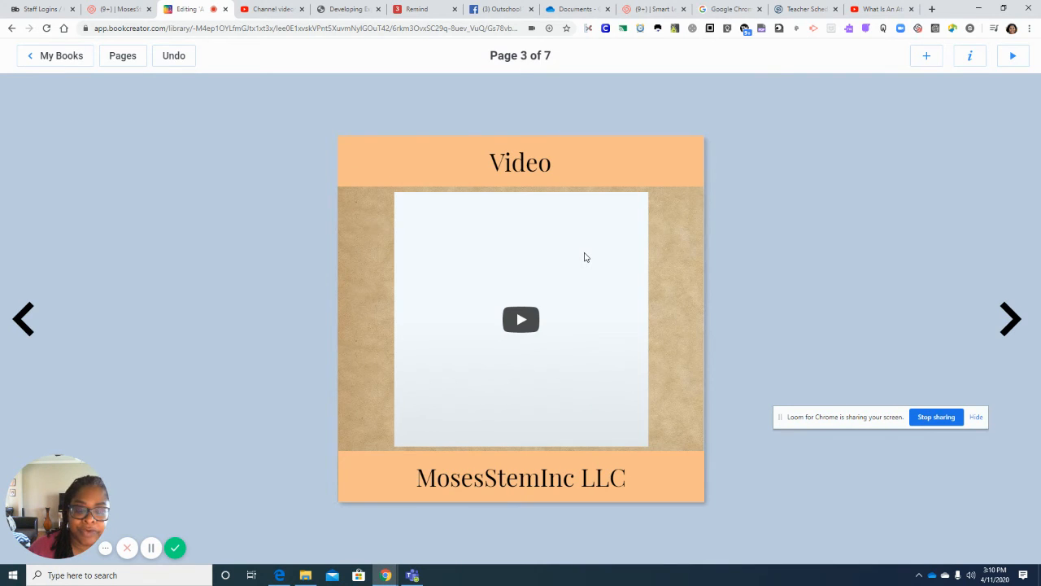
{"action": "left_click", "coordinate": [1011, 319]}
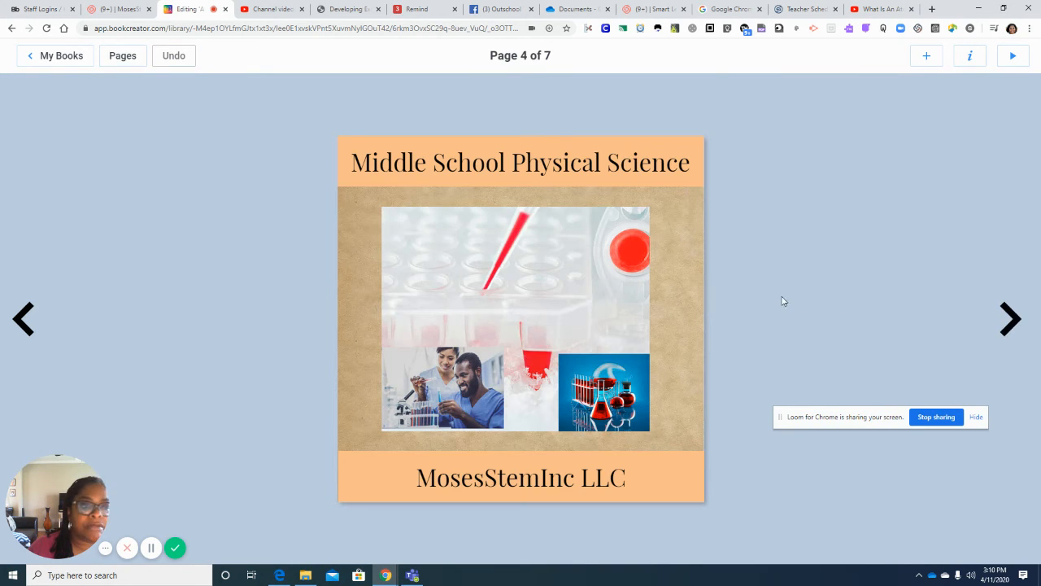
{"action": "left_click", "coordinate": [561, 279]}
{"action": "right_click", "coordinate": [561, 279]}
{"action": "left_click", "coordinate": [602, 391]}
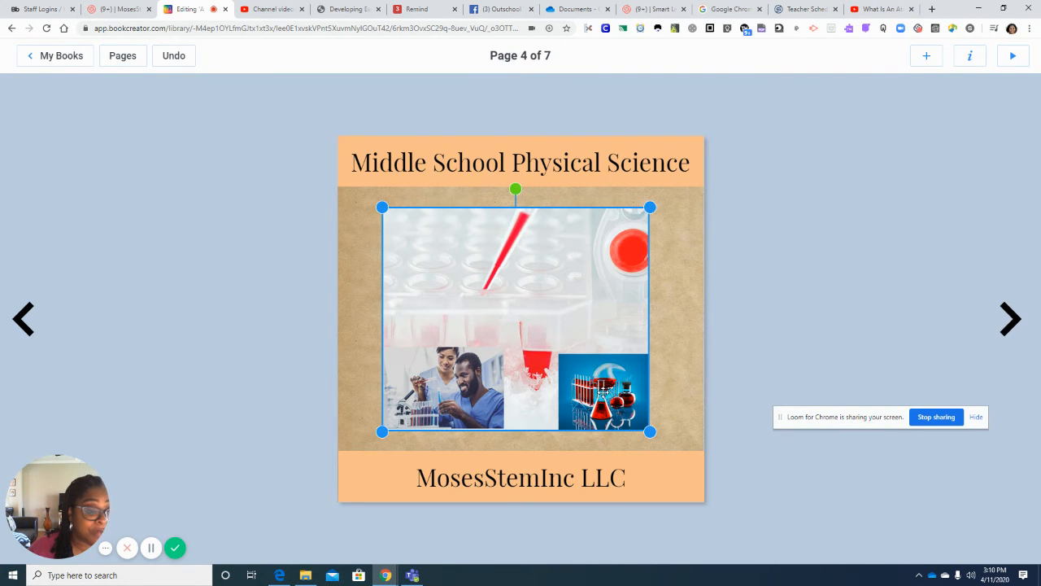
{"action": "key", "text": "Delete"}
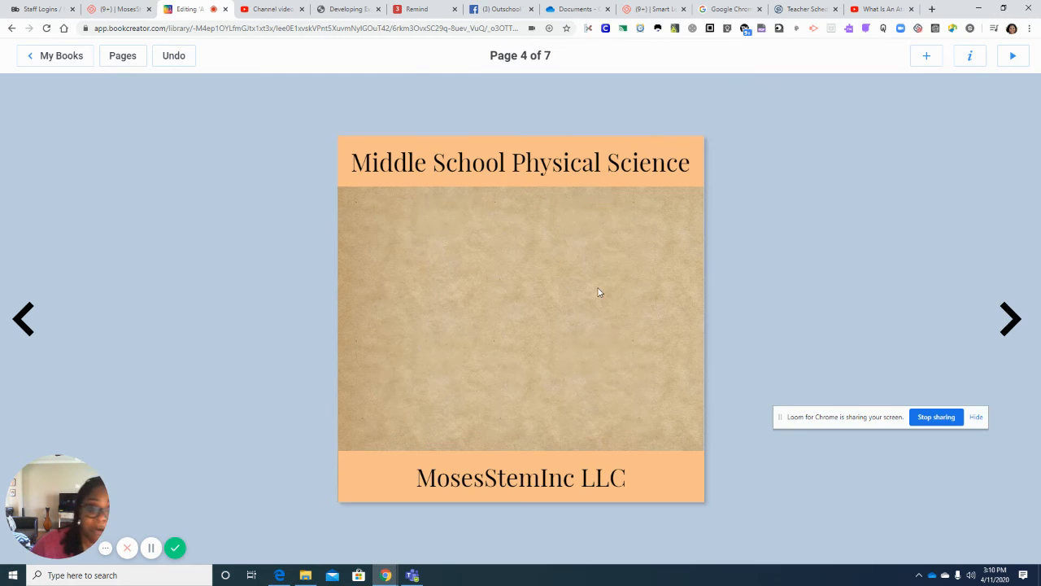
- Change the title band text on page 4 to "Reflections"
{"action": "left_click", "coordinate": [660, 172]}
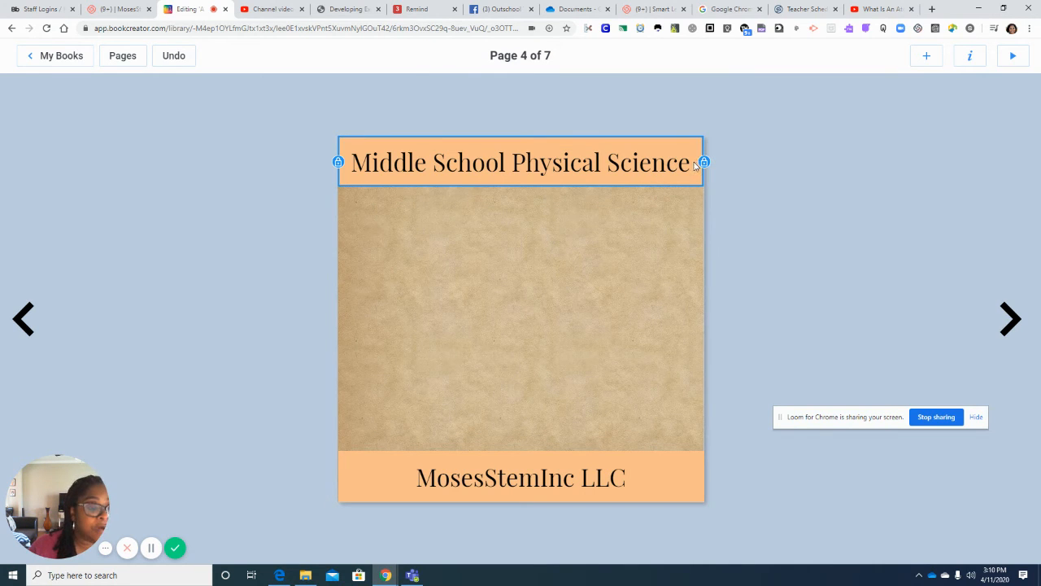
{"action": "left_click", "coordinate": [690, 166]}
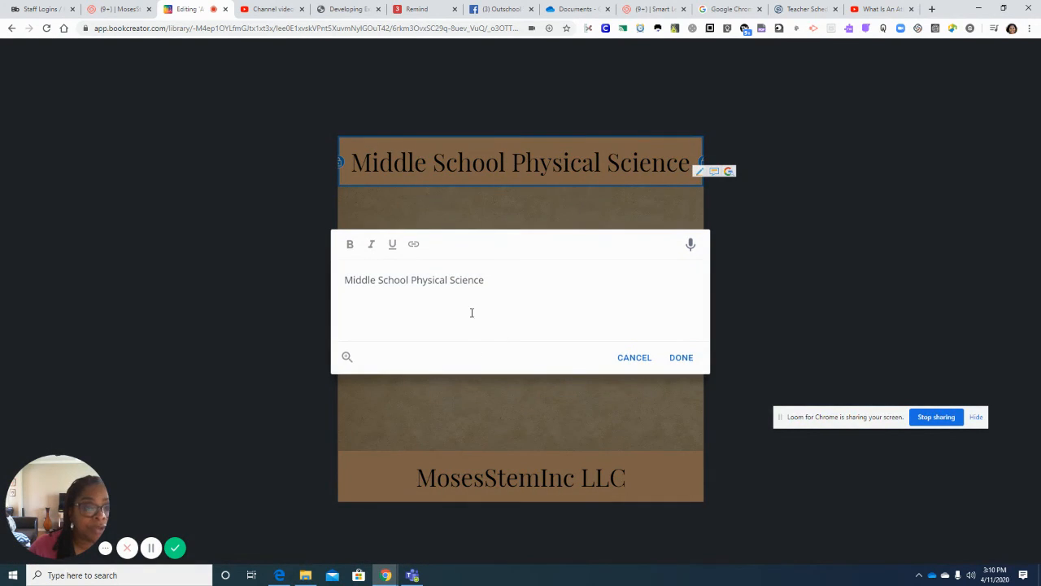
{"action": "left_click_drag", "start_coordinate": [487, 281], "coordinate": [301, 270]}
{"action": "key", "text": "BackSpace"}
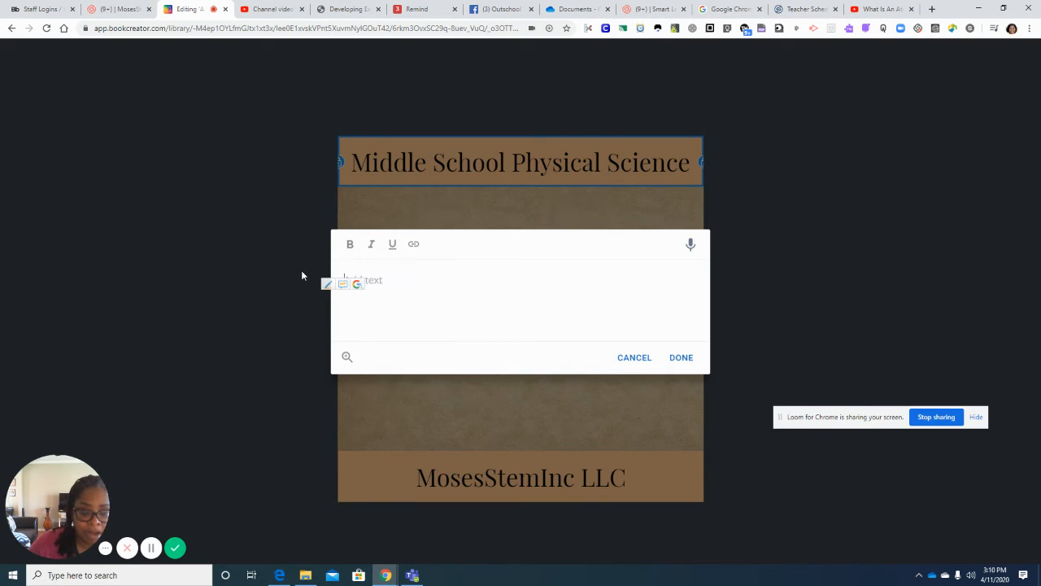
{"action": "type", "text": "Pe"}
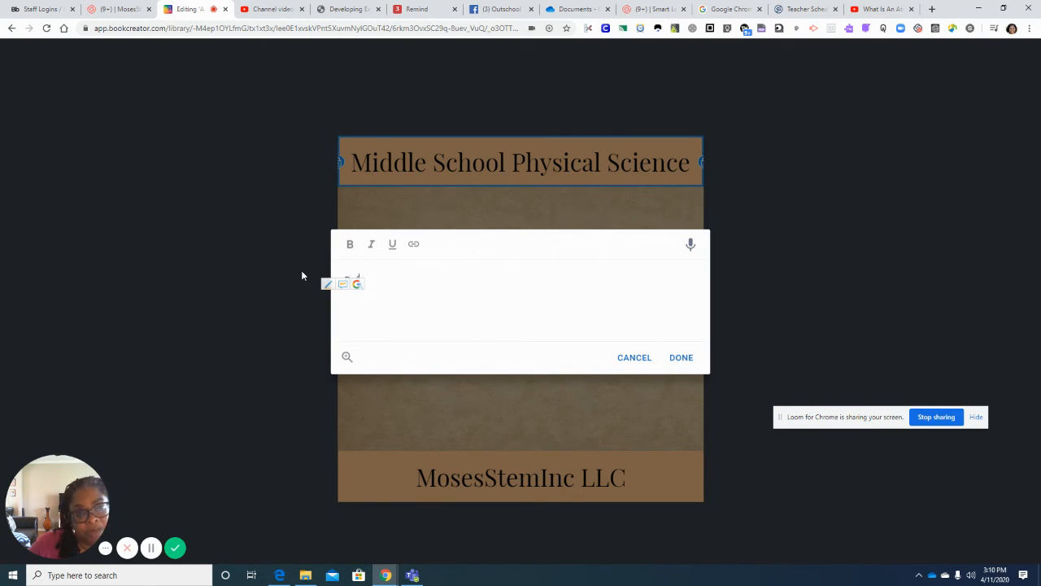
{"action": "type", "text": "ections"}
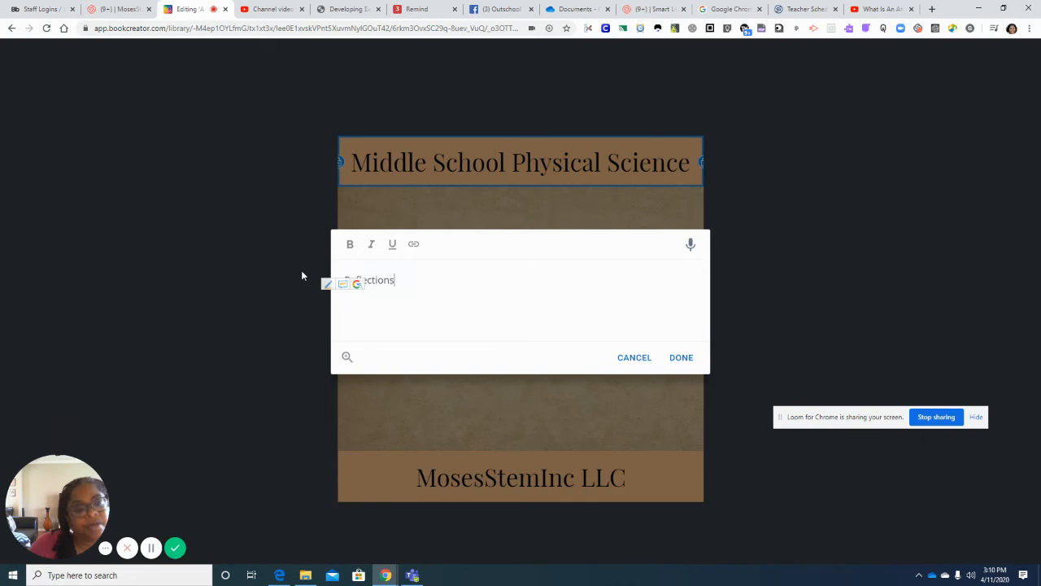
{"action": "left_click", "coordinate": [693, 359]}
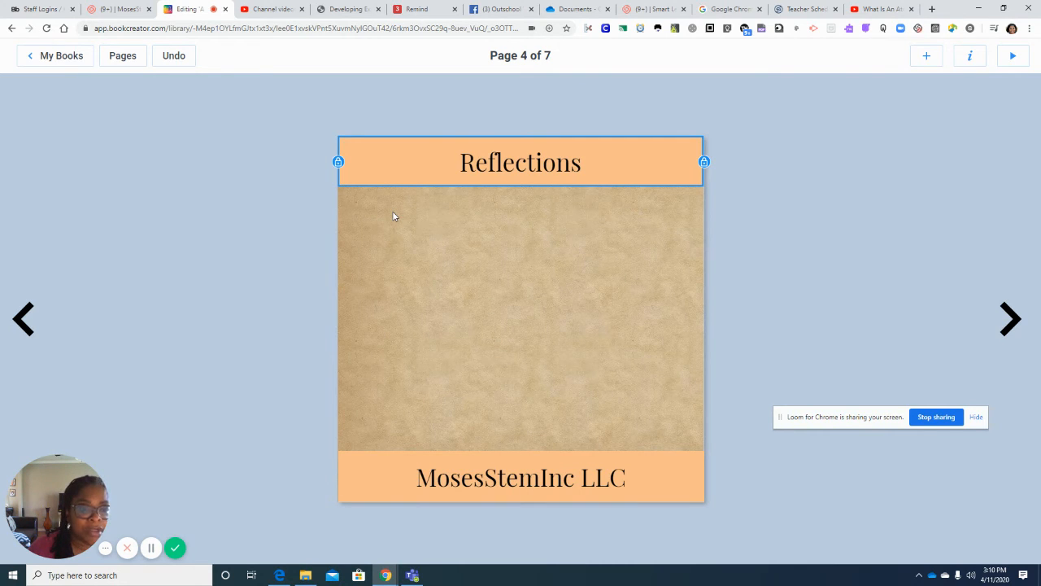
- Add the text "Name the subatomic particles of an atom." below the page 4 title and stretch its box across the full page width
{"action": "left_click", "coordinate": [926, 55]}
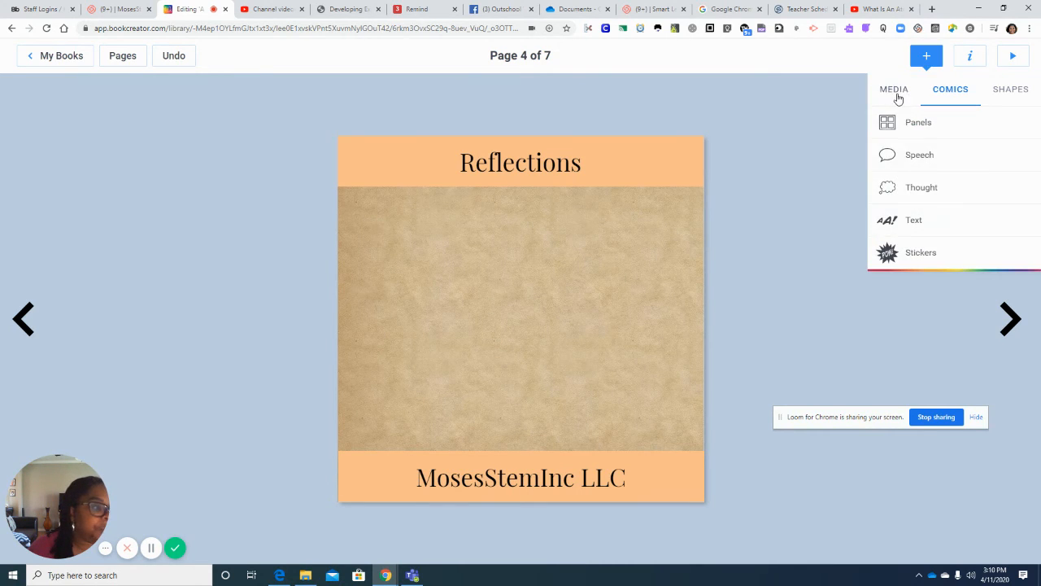
{"action": "left_click", "coordinate": [895, 91]}
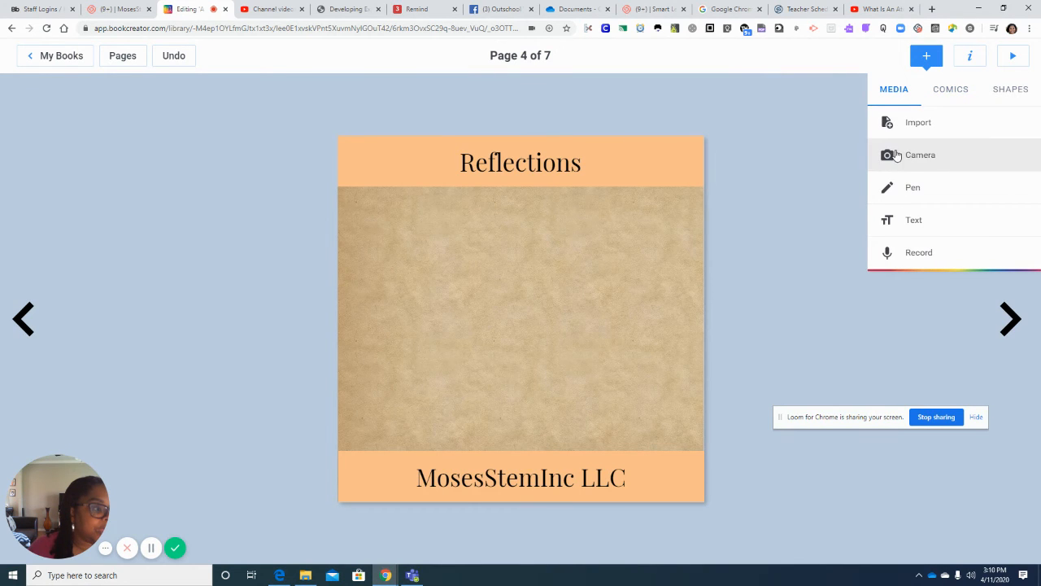
{"action": "left_click", "coordinate": [916, 218]}
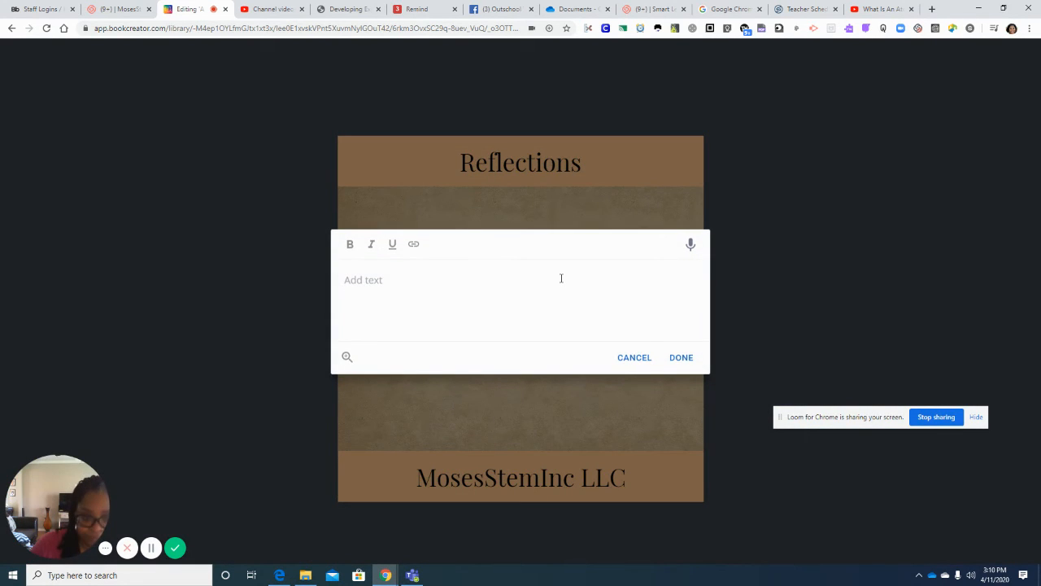
{"action": "type", "text": "Name the subatomic particles of an atom."}
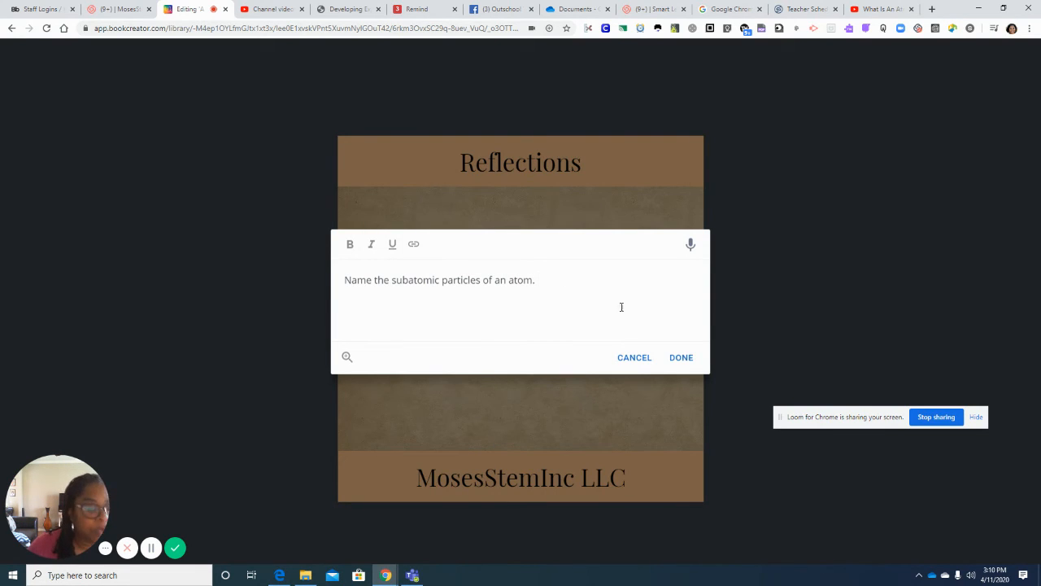
{"action": "left_click", "coordinate": [682, 358]}
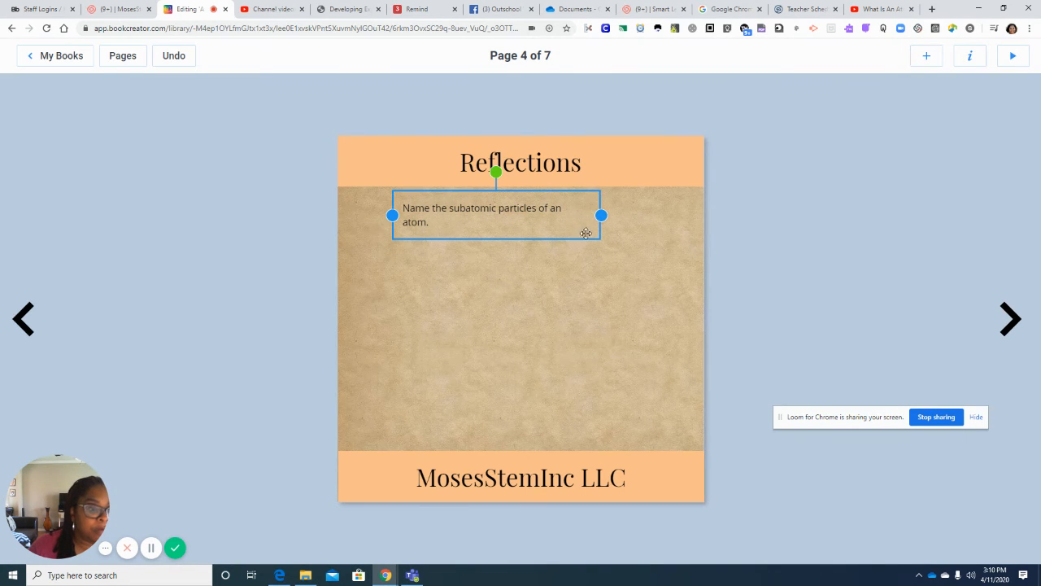
{"action": "left_click_drag", "start_coordinate": [600, 220], "coordinate": [701, 237]}
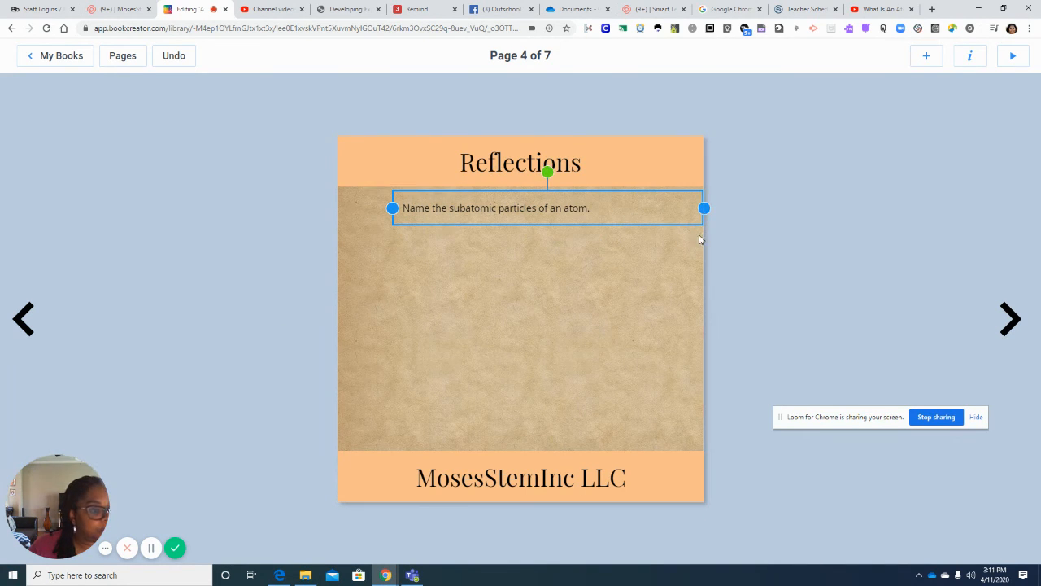
{"action": "left_click_drag", "start_coordinate": [393, 208], "coordinate": [339, 208]}
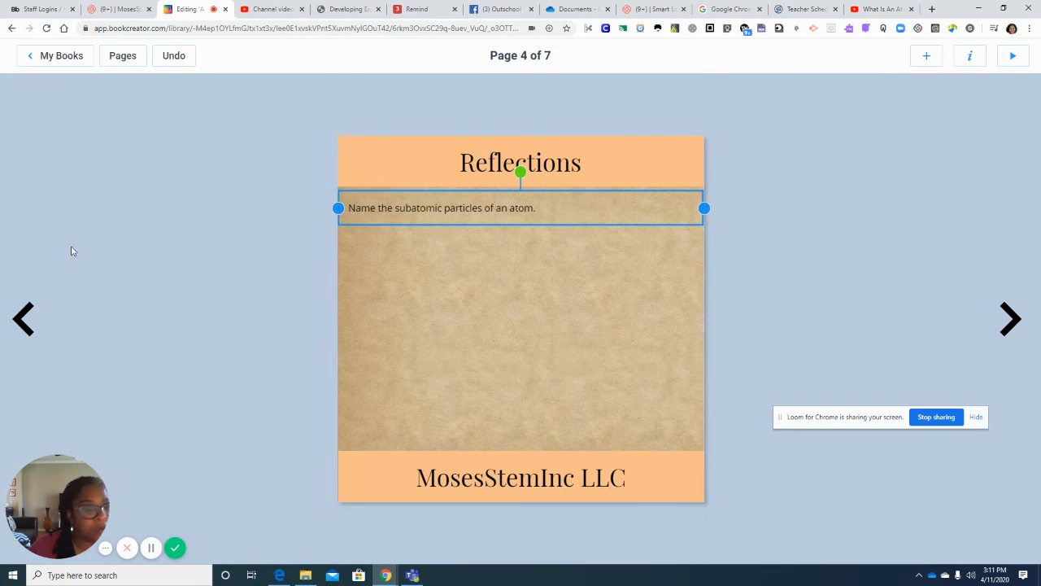
- Set the font of the question text on page 4 to Playfair Display
{"action": "left_click", "coordinate": [973, 57]}
{"action": "left_click", "coordinate": [962, 199]}
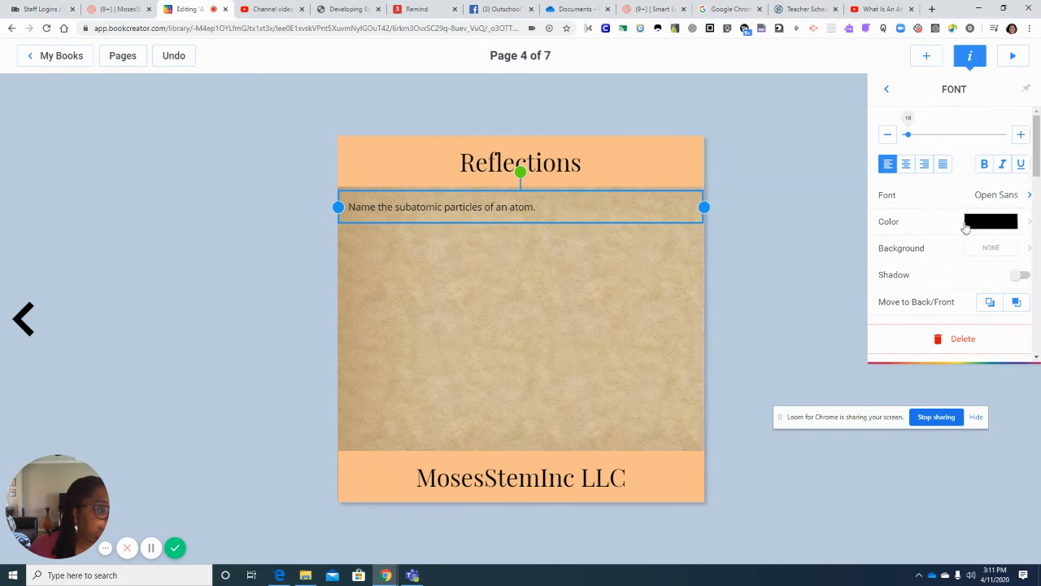
{"action": "scroll", "coordinate": [956, 263], "scroll_direction": "down", "scroll_amount": 2}
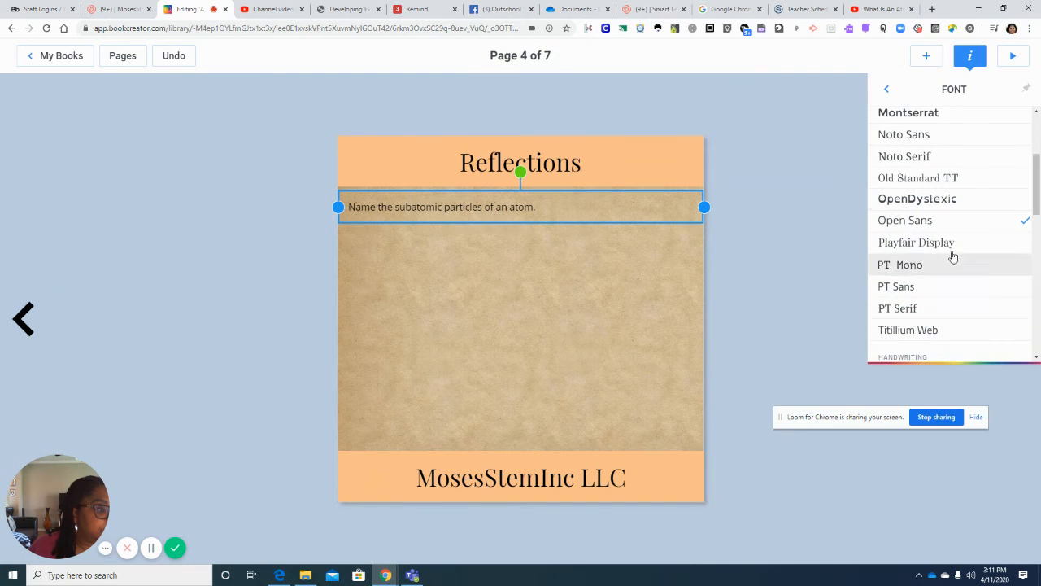
{"action": "left_click", "coordinate": [949, 245]}
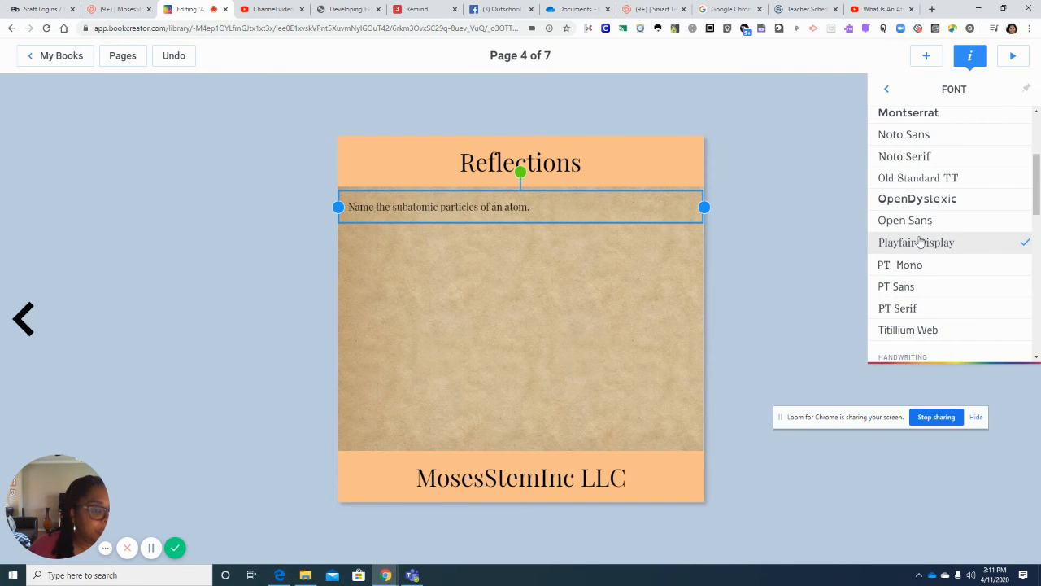
{"action": "left_click", "coordinate": [889, 92]}
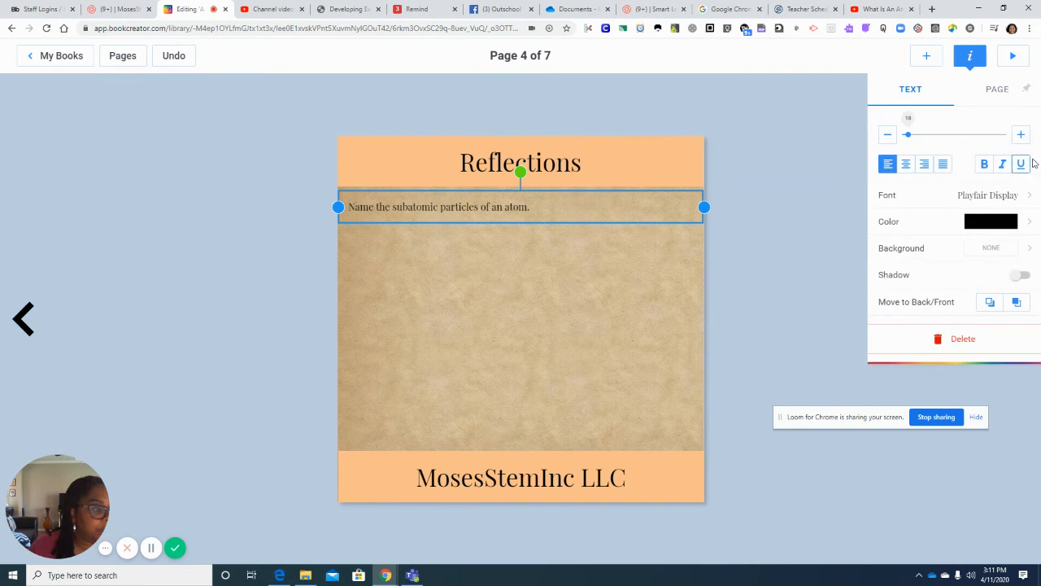
- Enlarge the question text on page 4 to size 24, try centering it, and return it to left alignment
{"action": "left_click", "coordinate": [1023, 140]}
{"action": "left_click", "coordinate": [1023, 140]}
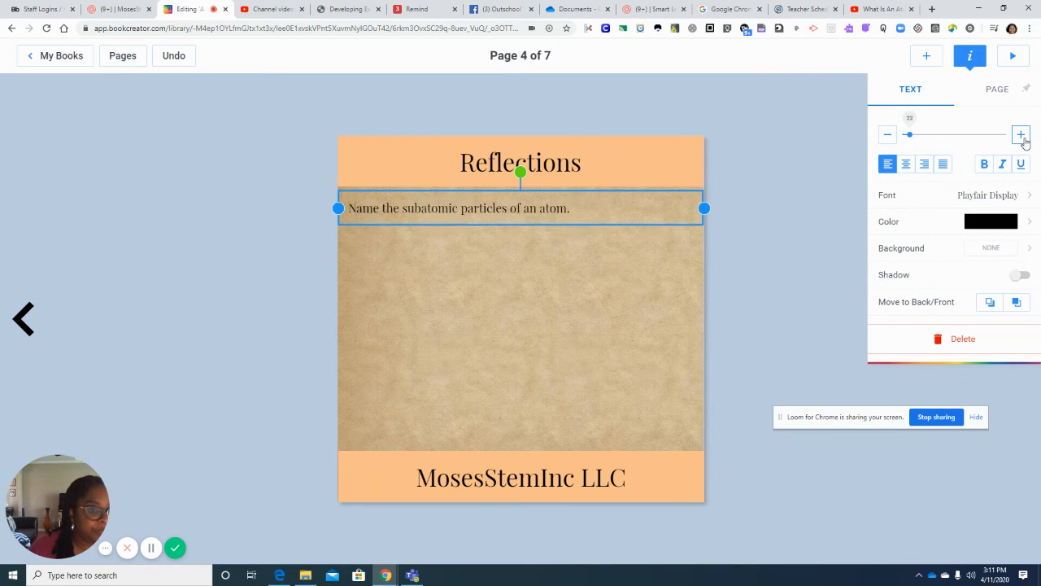
{"action": "left_click", "coordinate": [1024, 140]}
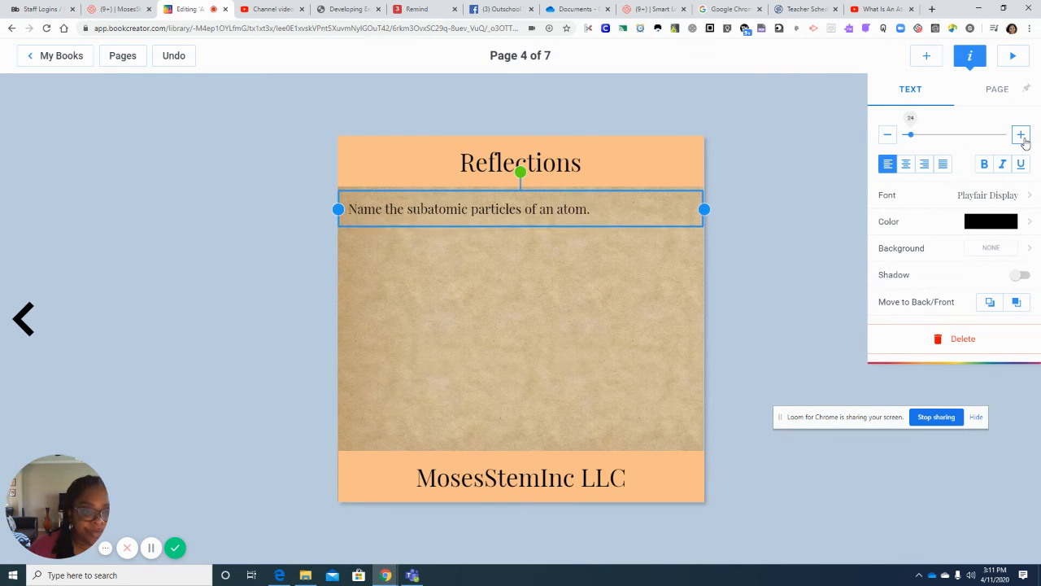
{"action": "left_click", "coordinate": [905, 163]}
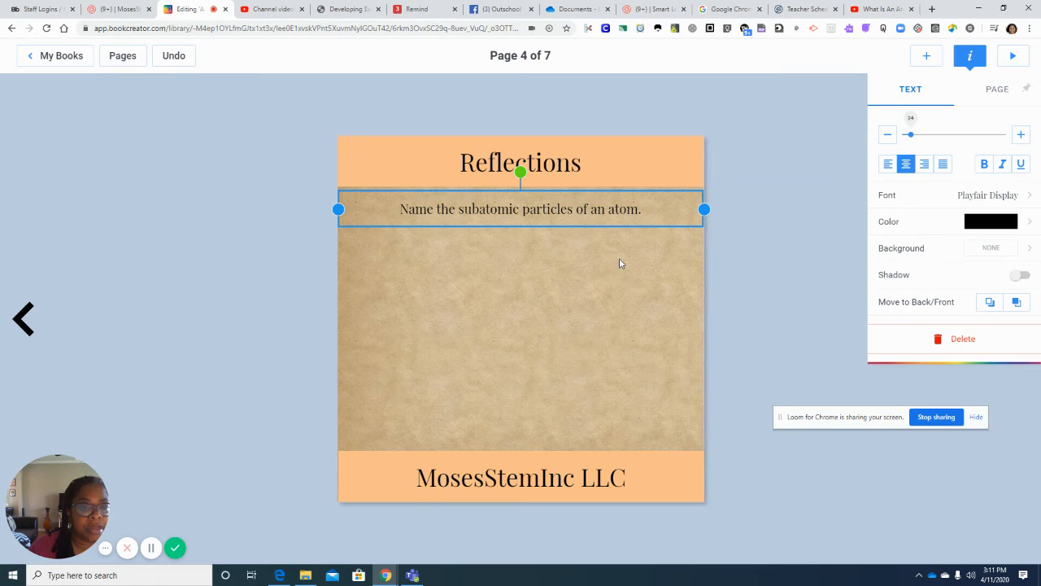
{"action": "left_click", "coordinate": [887, 163]}
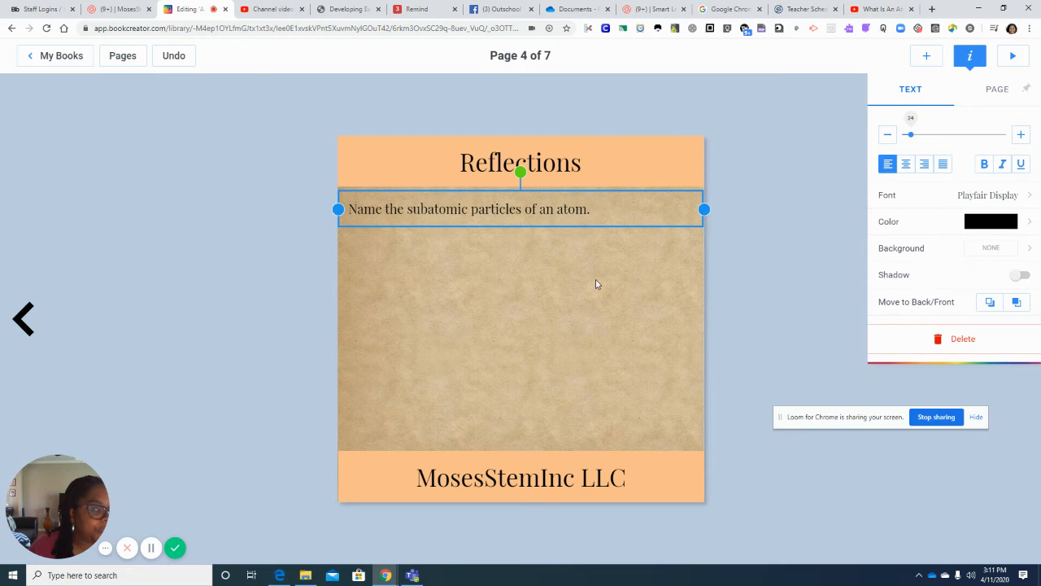
- Lock the question text in place on page 4 and deselect it
{"action": "right_click", "coordinate": [654, 193]}
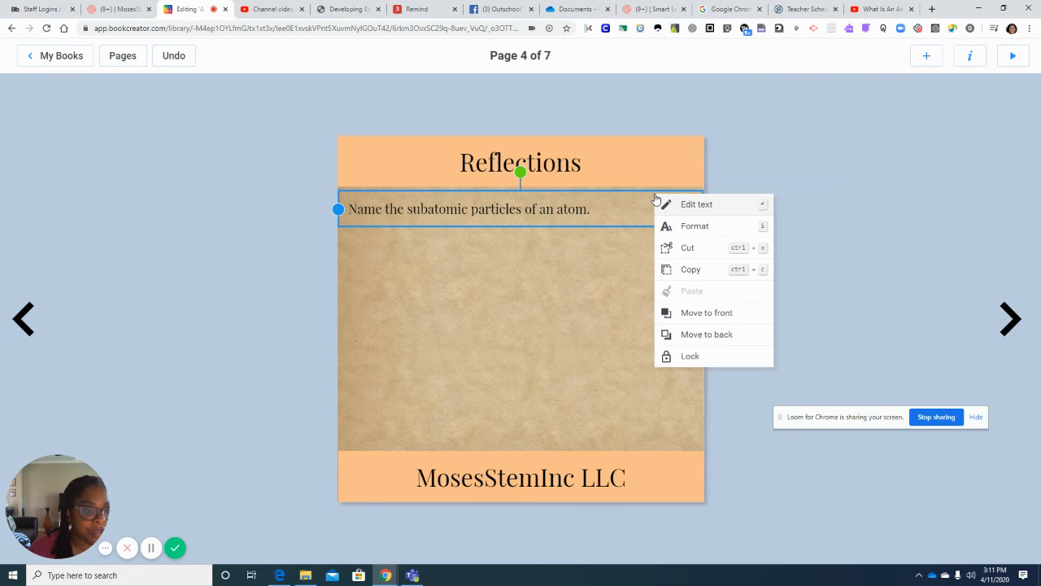
{"action": "left_click", "coordinate": [683, 355]}
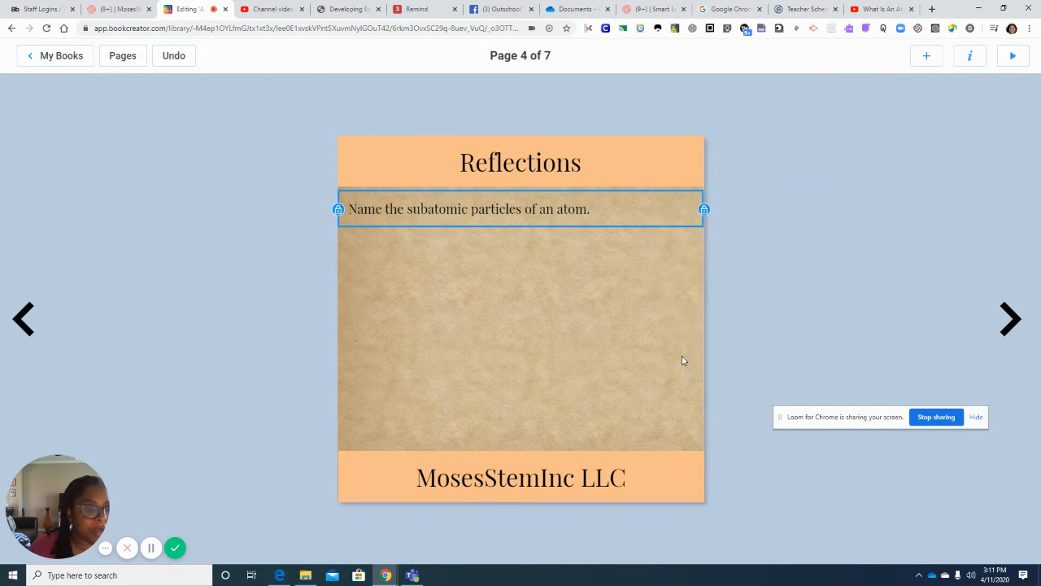
{"action": "left_click", "coordinate": [566, 320]}
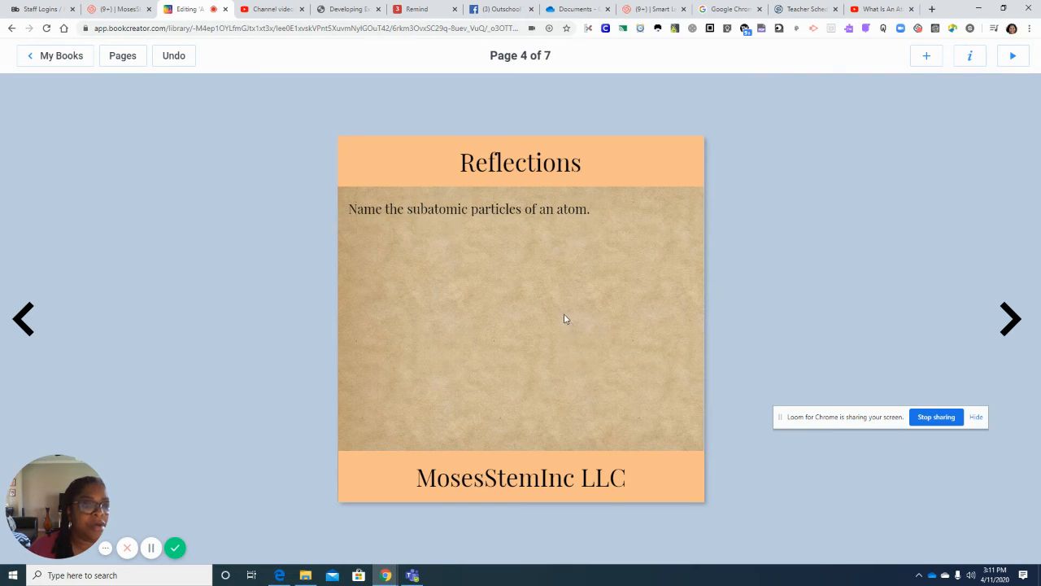
- Open the locked question text on page 4 for editing to check its access, and close the editor
{"action": "left_click", "coordinate": [552, 210]}
{"action": "left_click", "coordinate": [597, 209]}
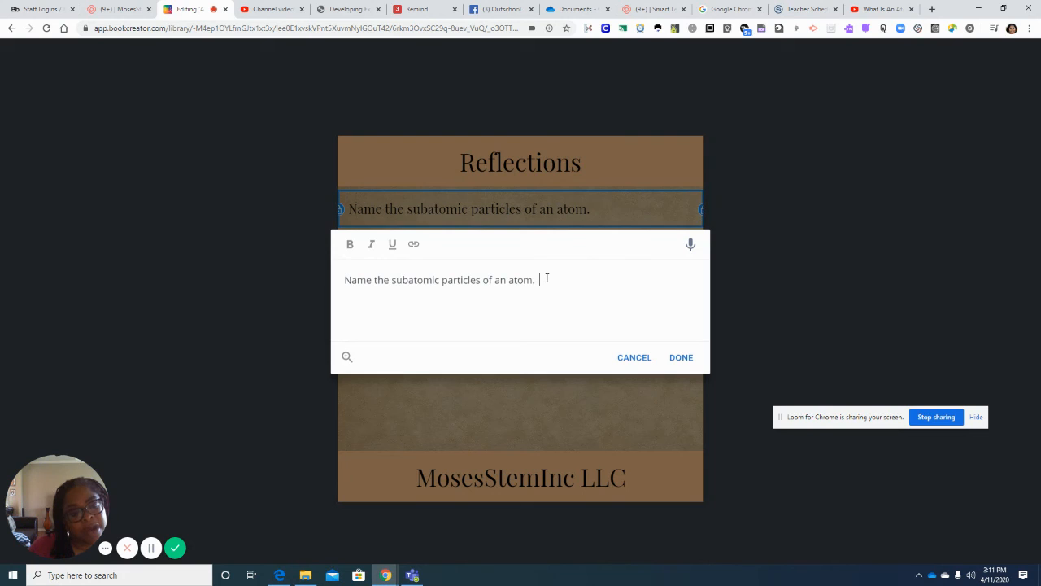
{"action": "left_click", "coordinate": [681, 357]}
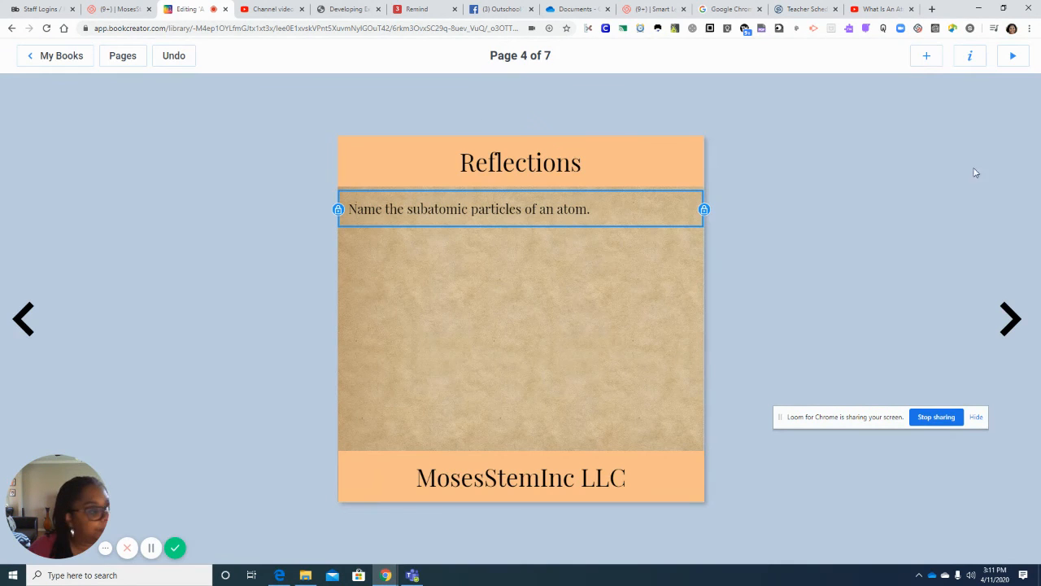
- Unlock the science picture collage on page 5 and delete it
{"action": "left_click", "coordinate": [1012, 320]}
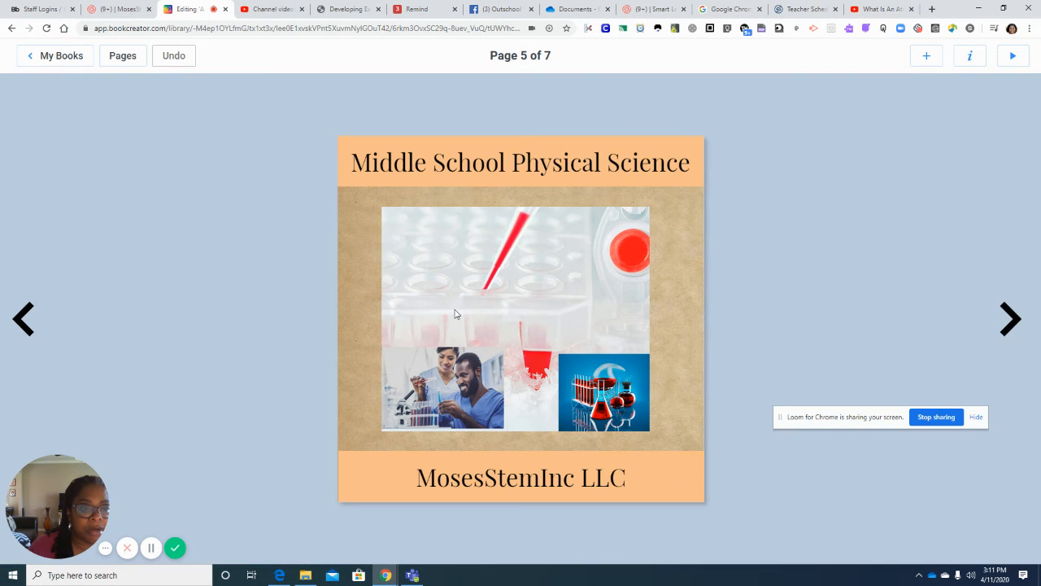
{"action": "left_click", "coordinate": [456, 314]}
{"action": "right_click", "coordinate": [566, 367]}
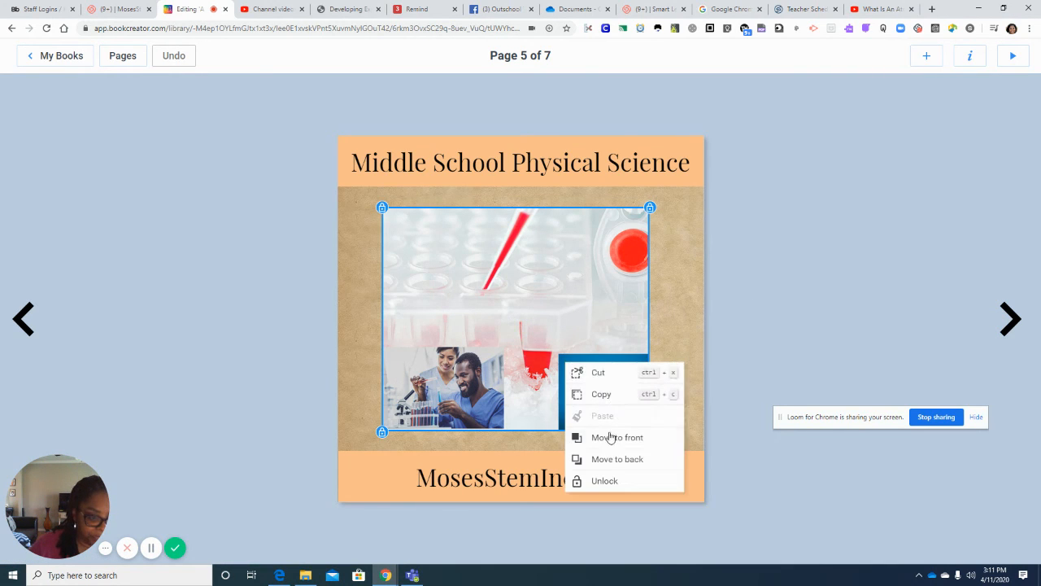
{"action": "left_click", "coordinate": [607, 481]}
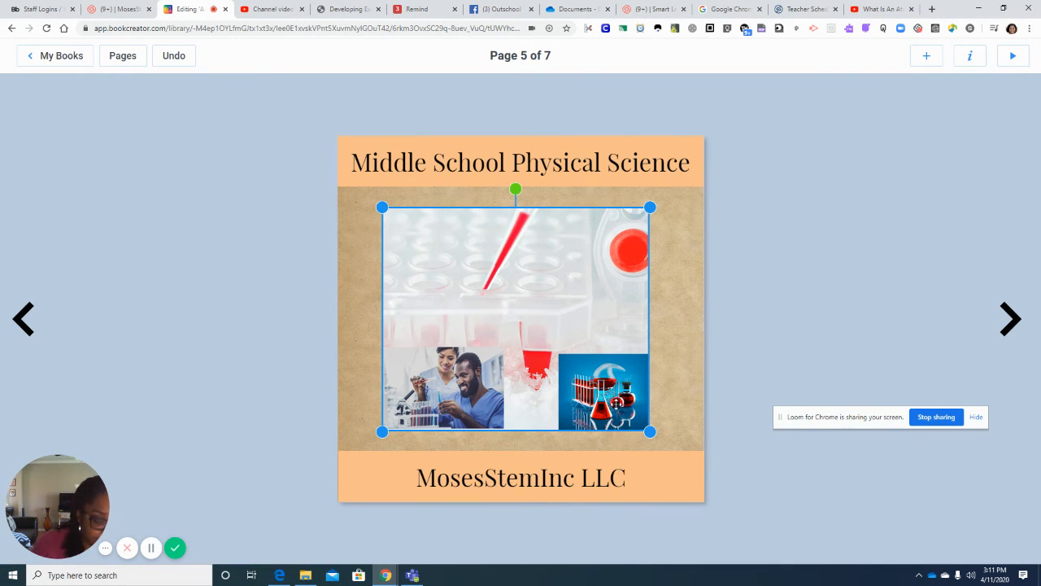
{"action": "key", "text": "Delete"}
- Replace the heading text on page 5 with "Video Reflections"
{"action": "left_click", "coordinate": [510, 164]}
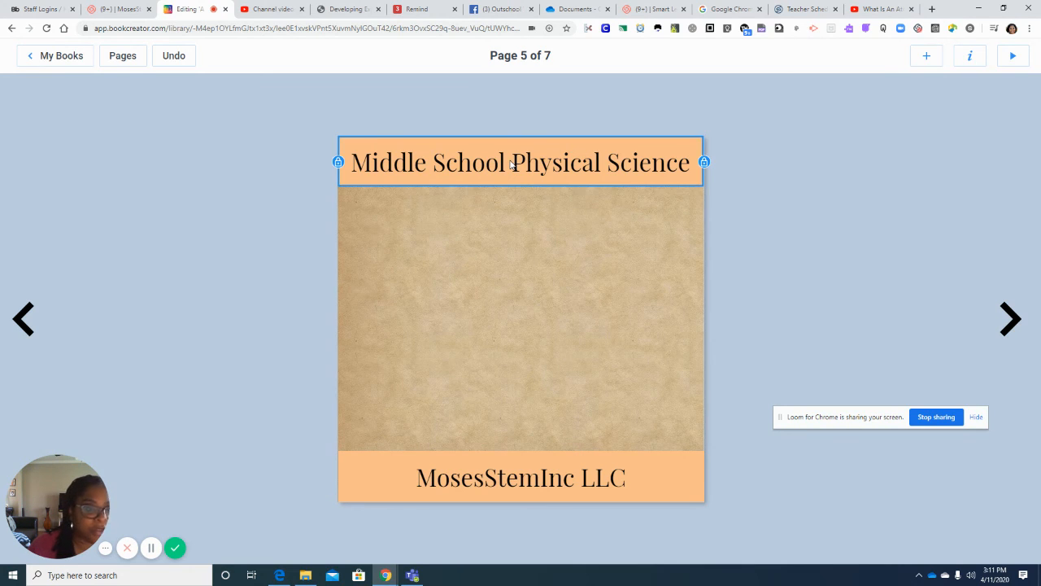
{"action": "double_click", "coordinate": [510, 164]}
{"action": "key", "text": "shift+Left"}
{"action": "key", "text": "shift+Left"}
{"action": "key", "text": "shift+Left"}
{"action": "key", "text": "shift+Left"}
{"action": "key", "text": "shift+Left"}
{"action": "key", "text": "shift+Left"}
{"action": "key", "text": "shift+Left"}
{"action": "key", "text": "shift+Left"}
{"action": "key", "text": "shift+Left"}
{"action": "key", "text": "shift+Left"}
{"action": "key", "text": "shift+Left"}
{"action": "key", "text": "shift+Left"}
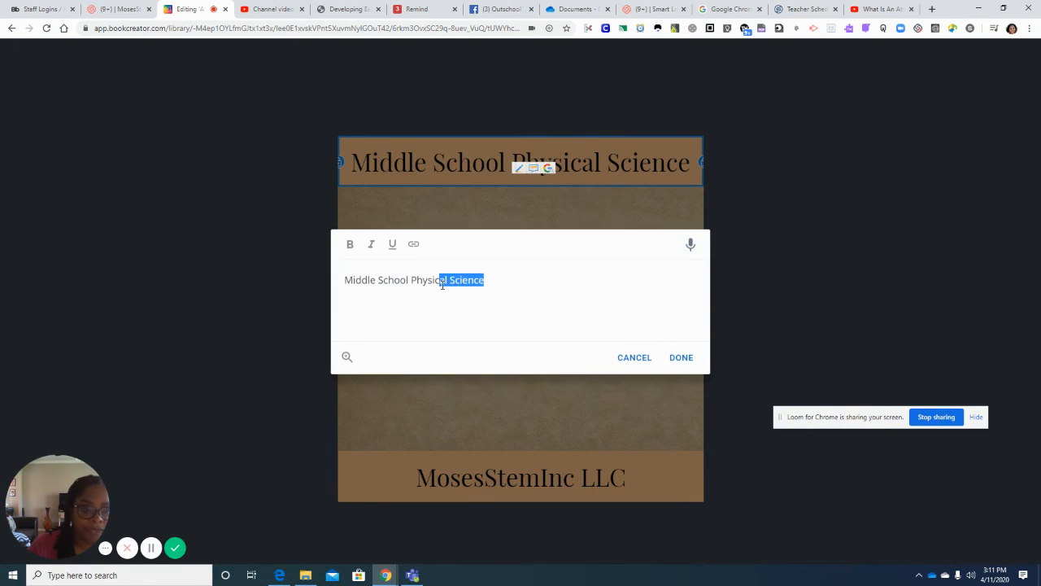
{"action": "key", "text": "ctrl+a"}
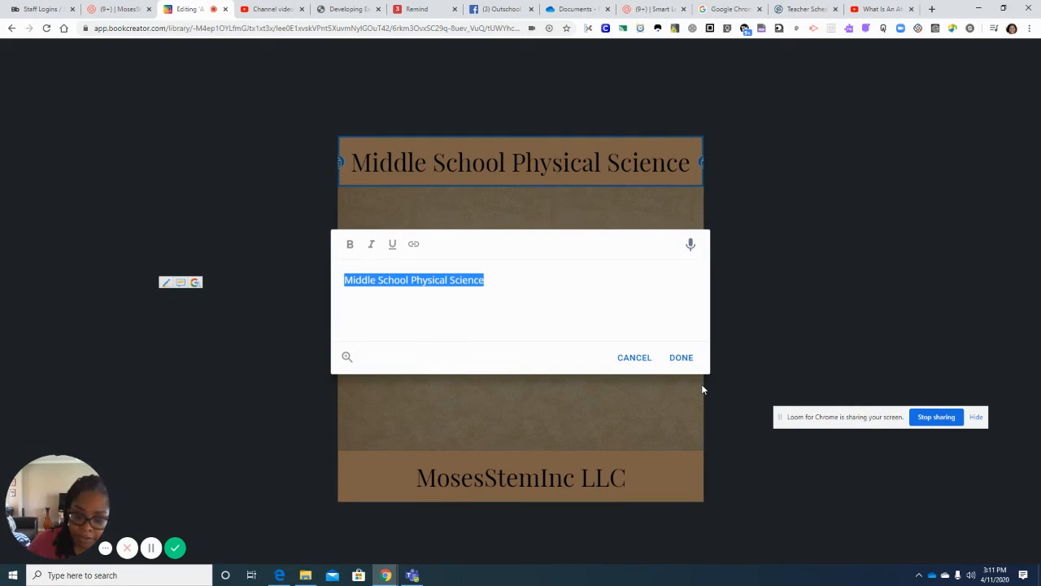
{"action": "type", "text": "Video Reflections"}
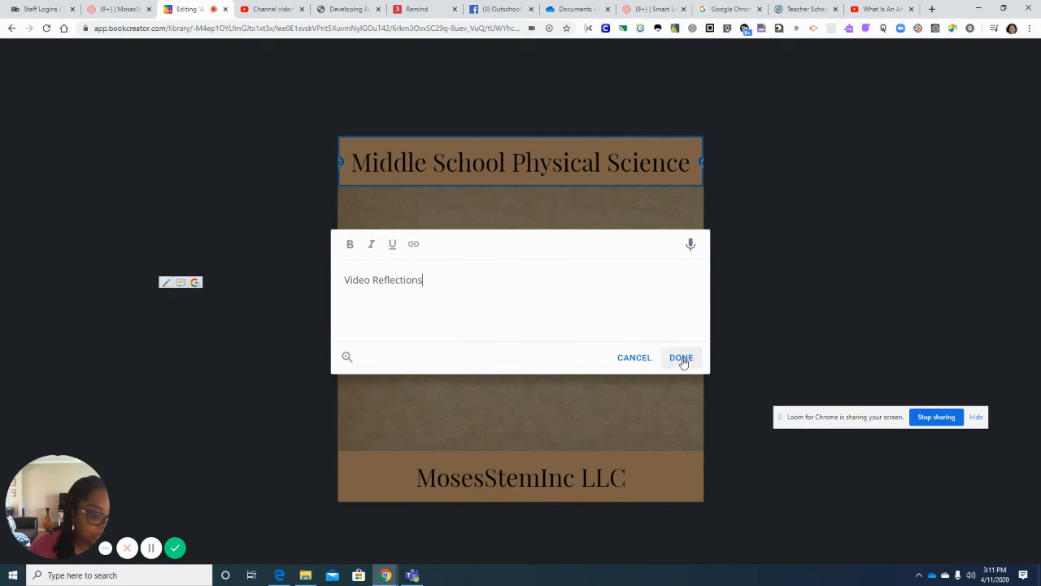
{"action": "left_click", "coordinate": [681, 358]}
- Record a camera video of about 5 seconds and insert it on page 5
{"action": "left_click", "coordinate": [925, 55]}
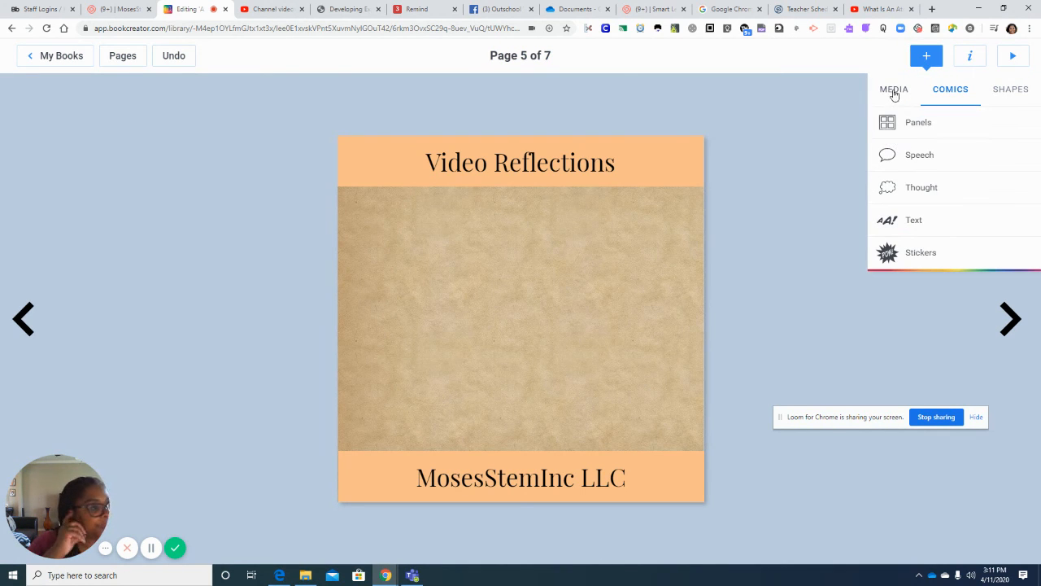
{"action": "left_click", "coordinate": [893, 91]}
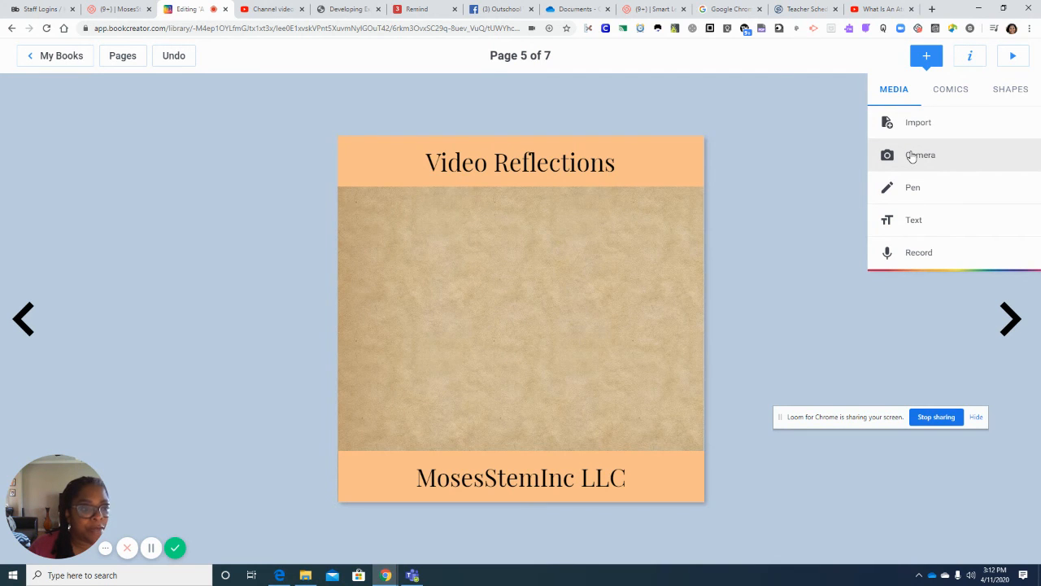
{"action": "left_click", "coordinate": [911, 155]}
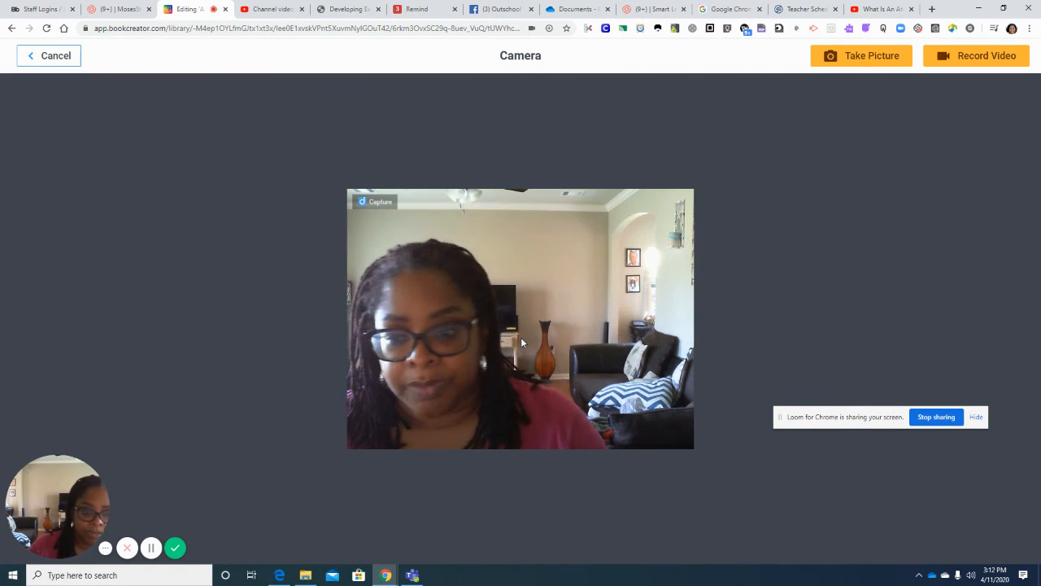
{"action": "left_click", "coordinate": [949, 61]}
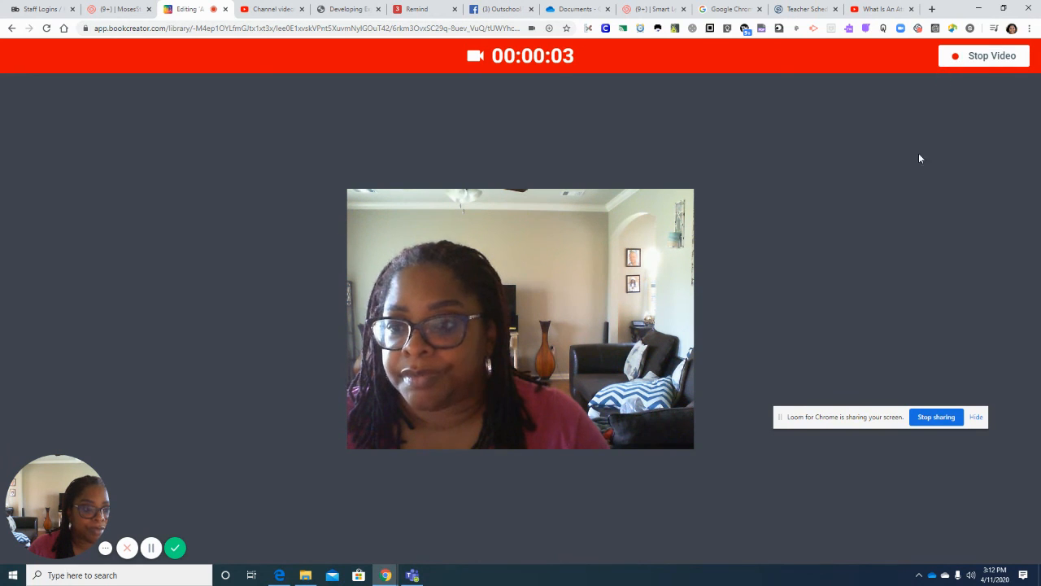
{"action": "left_click", "coordinate": [957, 62]}
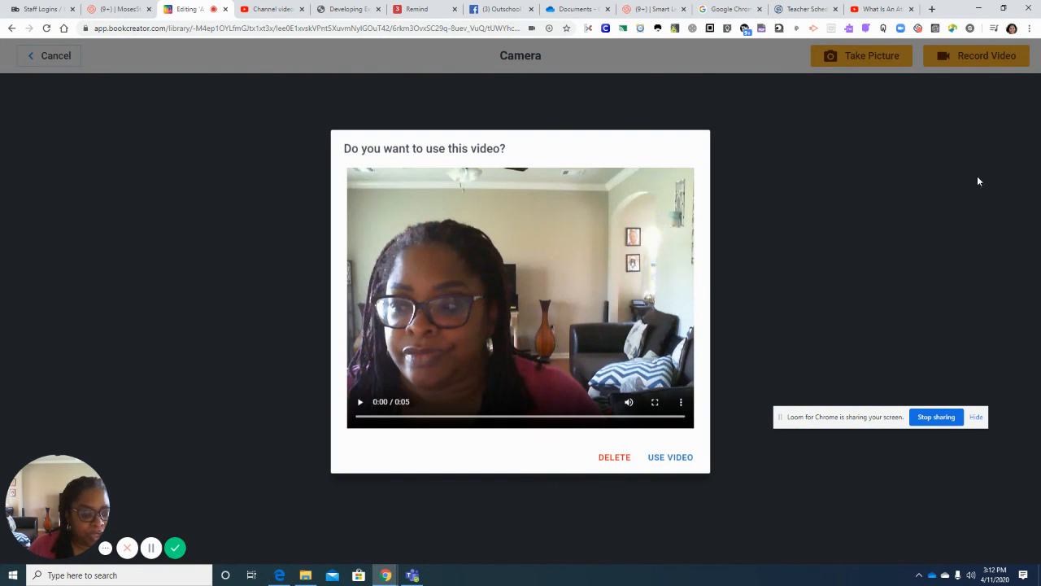
{"action": "left_click", "coordinate": [680, 457]}
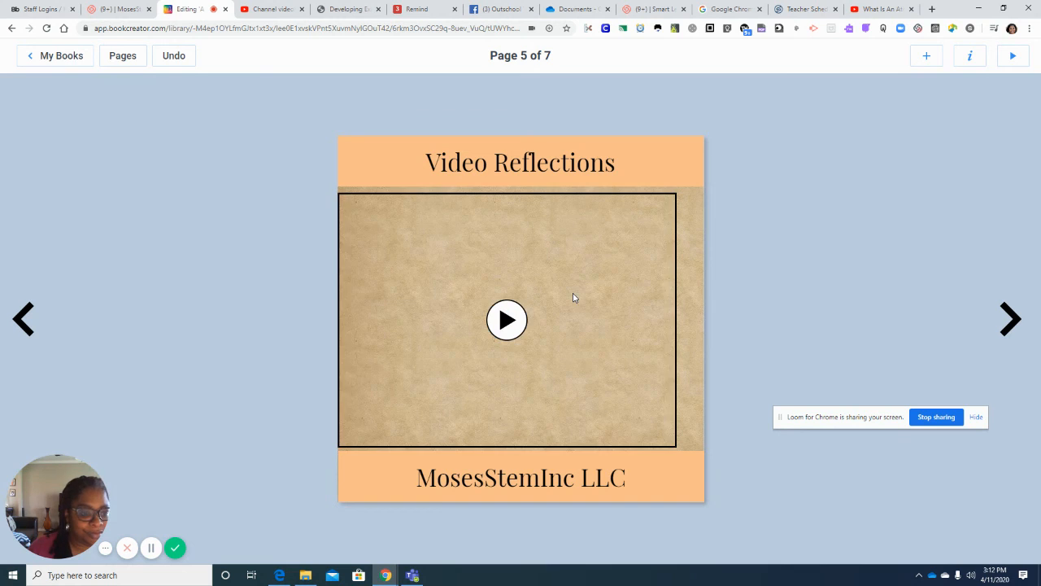
- Shrink the recorded video and position it between the heading and footer bands on page 5, leaving background margins around it
{"action": "left_click_drag", "start_coordinate": [572, 293], "coordinate": [594, 294]}
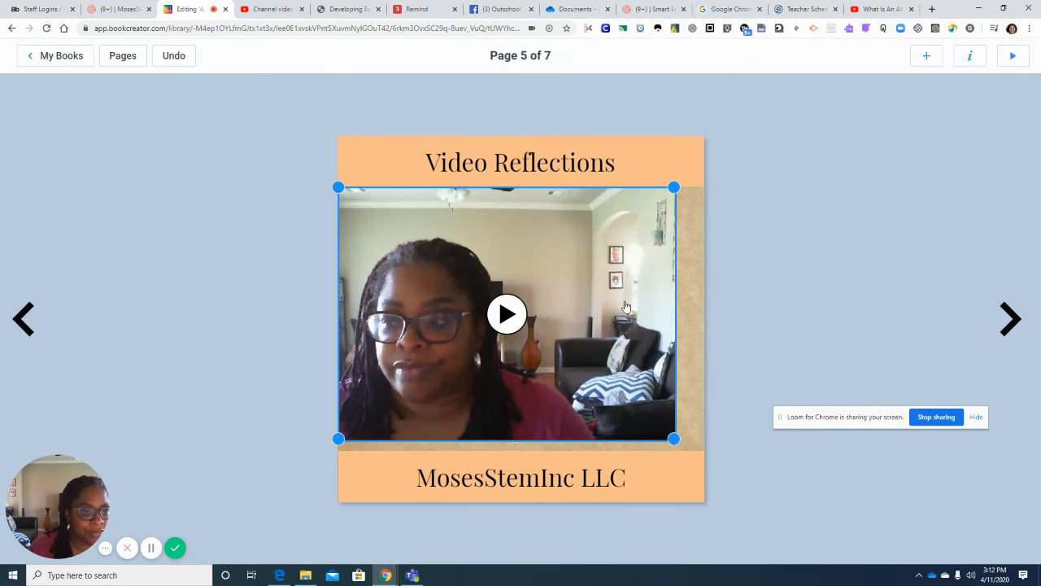
{"action": "mouse_move", "coordinate": [674, 439]}
{"action": "left_mouse_down"}
{"action": "mouse_move", "coordinate": [689, 442]}
{"action": "mouse_move", "coordinate": [674, 440]}
{"action": "left_mouse_up"}
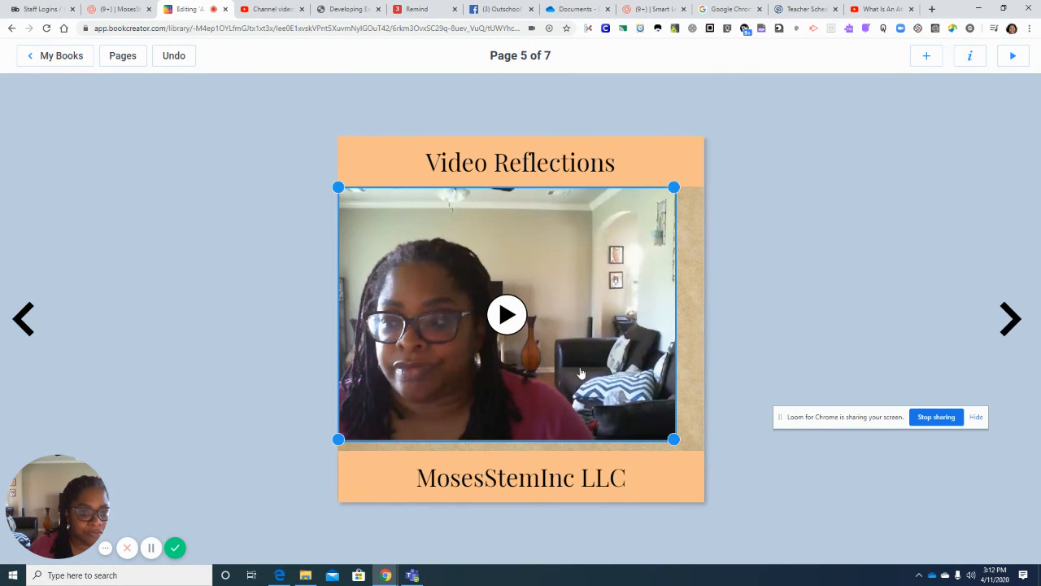
{"action": "left_click_drag", "start_coordinate": [498, 214], "coordinate": [520, 216]}
{"action": "left_click_drag", "start_coordinate": [675, 188], "coordinate": [638, 240]}
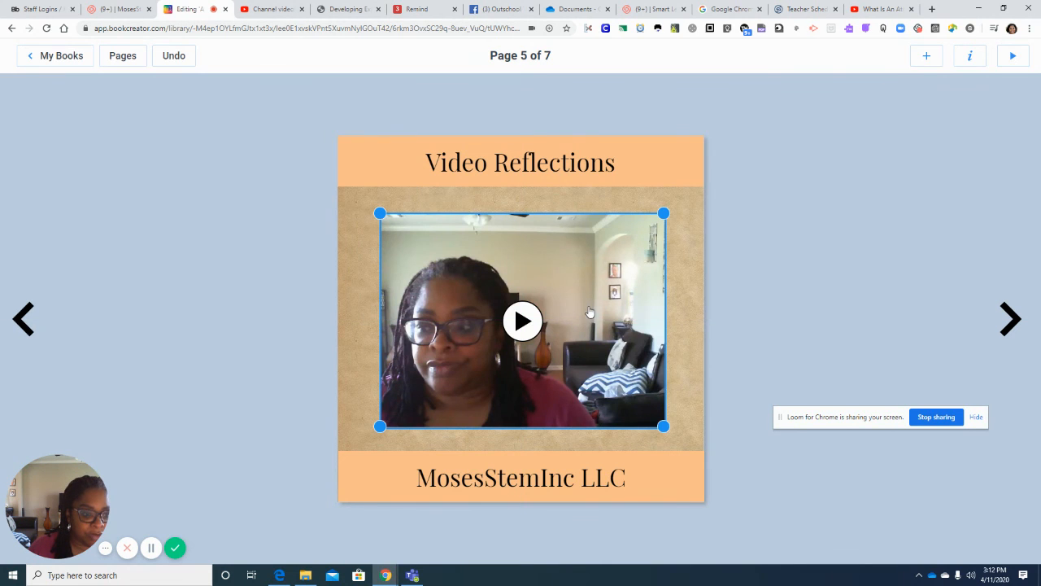
- Lock the recorded video in place on page 5, deselect it, and go to page 6
{"action": "right_click", "coordinate": [588, 308]}
{"action": "left_click", "coordinate": [624, 426]}
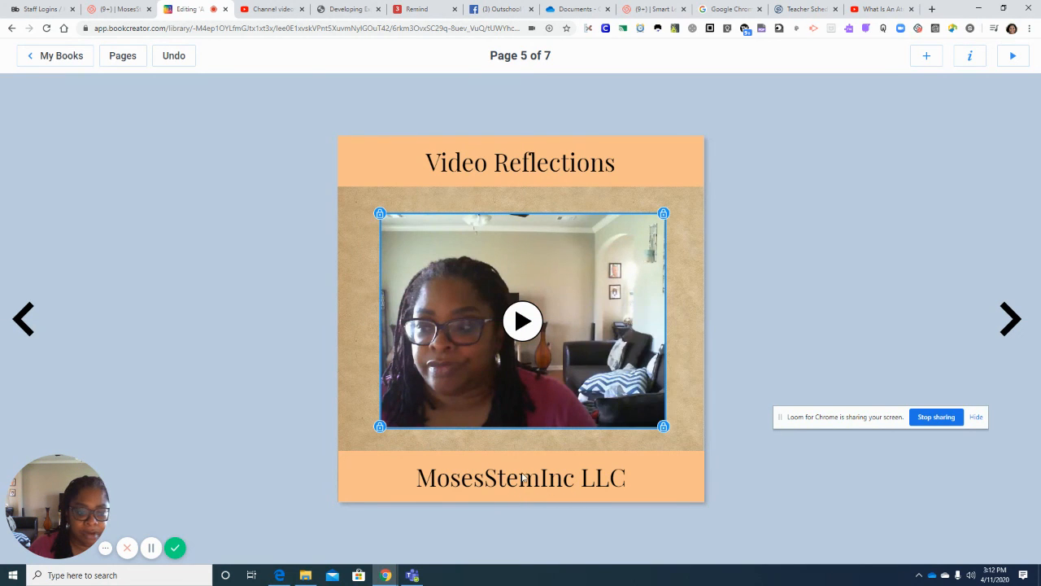
{"action": "left_click", "coordinate": [528, 444]}
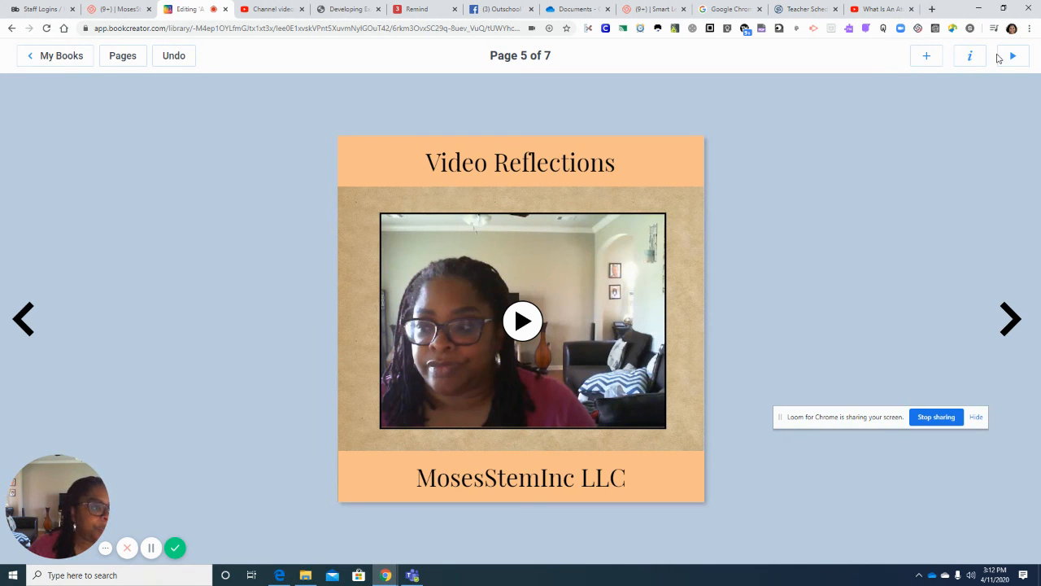
{"action": "left_click", "coordinate": [1007, 322]}
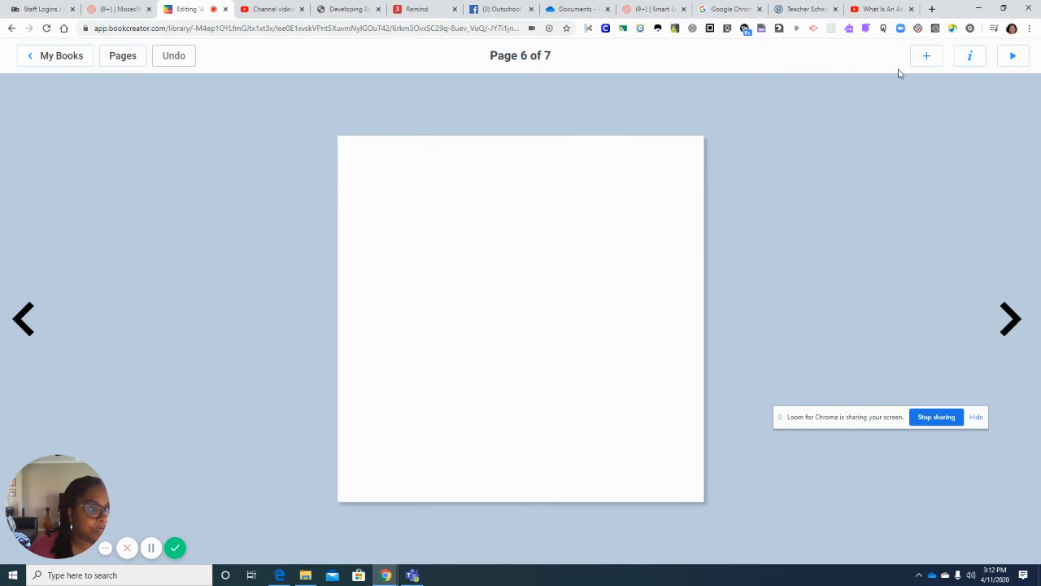